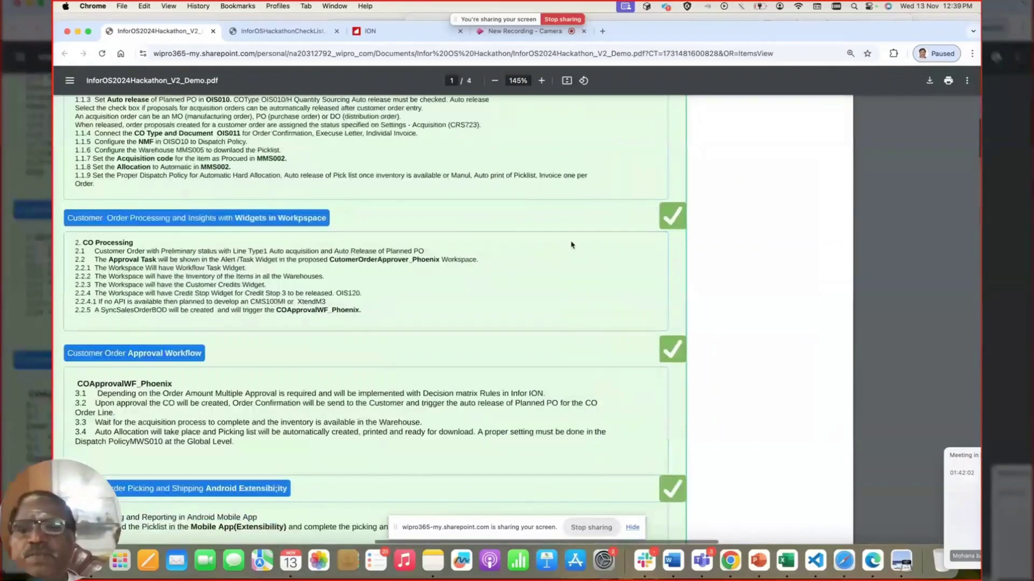
{"action": "scroll", "coordinate": [571, 245], "scroll_direction": "up", "scroll_amount": 5}
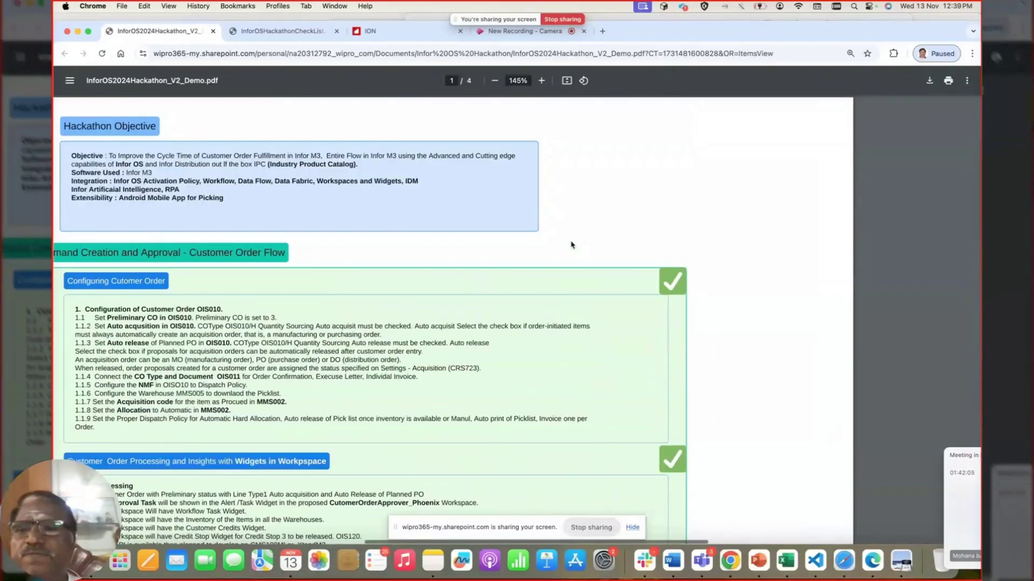
Scroll the demo PDF to the top of page 1 to show the Hackathon Objective box
{"action": "scroll", "coordinate": [572, 245], "scroll_direction": "left", "scroll_amount": 3}
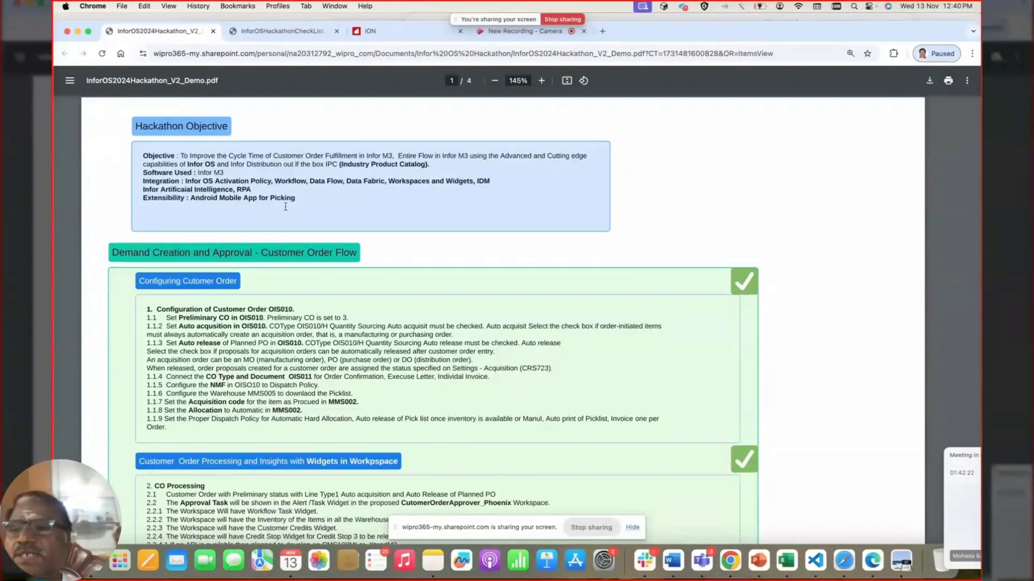
Check the CheckList workbook's feature status and Configuration sheets, then return to the demo PDF
{"action": "left_click", "coordinate": [301, 34]}
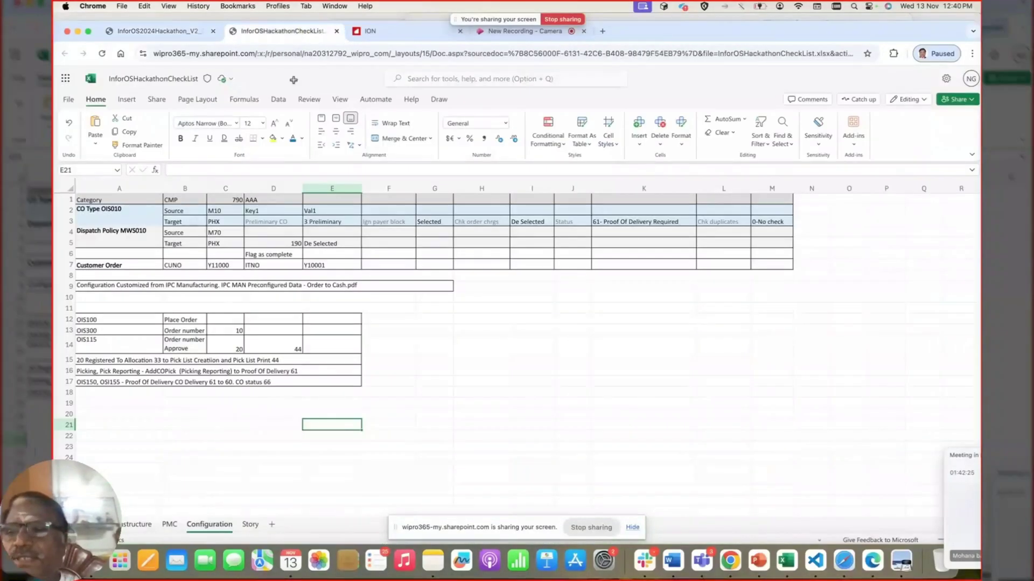
{"action": "left_click", "coordinate": [139, 525]}
{"action": "left_click", "coordinate": [215, 528]}
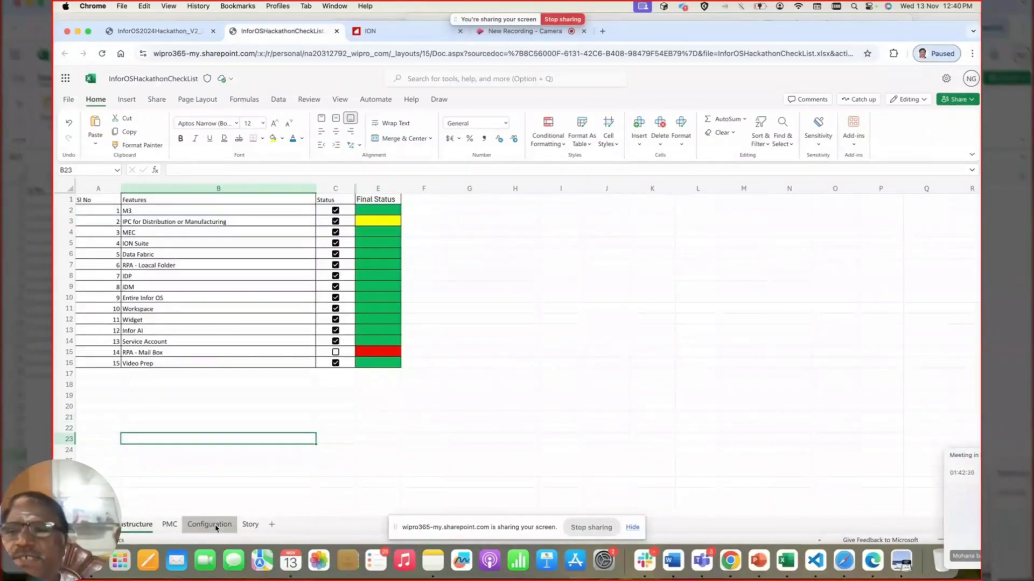
{"action": "left_click", "coordinate": [176, 33]}
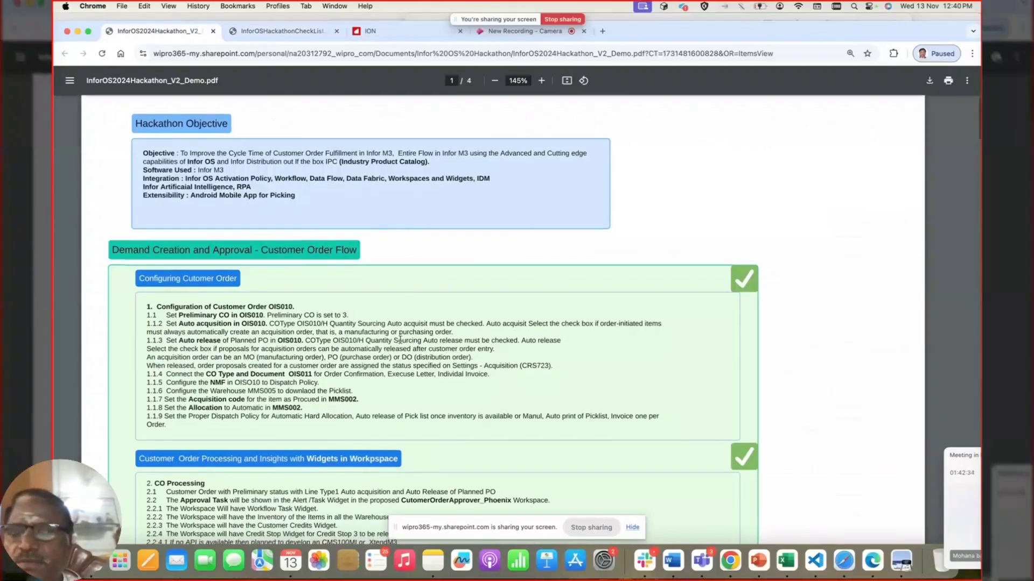
Scroll page 1 down past Configuring Customer Order to the Approval Workflow and Picking sections
{"action": "scroll", "coordinate": [400, 341], "scroll_direction": "down", "scroll_amount": 3}
{"action": "scroll", "coordinate": [400, 340], "scroll_direction": "down", "scroll_amount": 1}
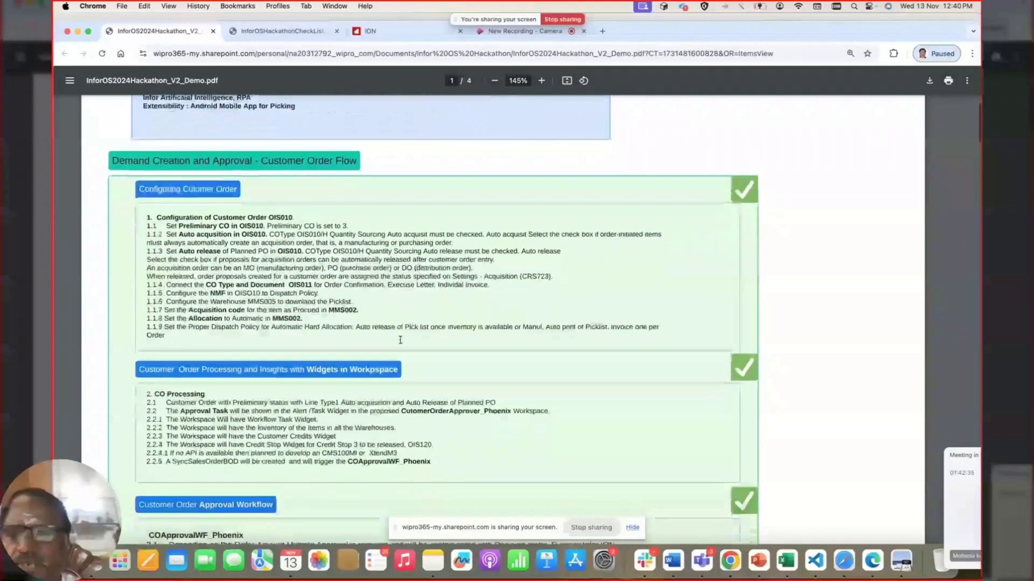
{"action": "scroll", "coordinate": [400, 340], "scroll_direction": "down", "scroll_amount": 2}
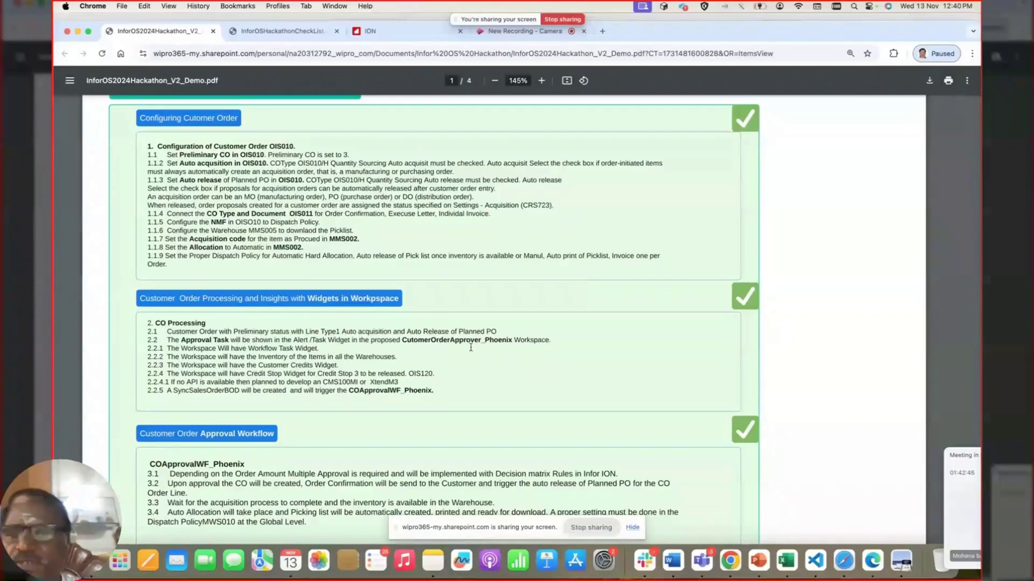
{"action": "scroll", "coordinate": [461, 370], "scroll_direction": "down", "scroll_amount": 1}
{"action": "scroll", "coordinate": [462, 371], "scroll_direction": "down", "scroll_amount": 3}
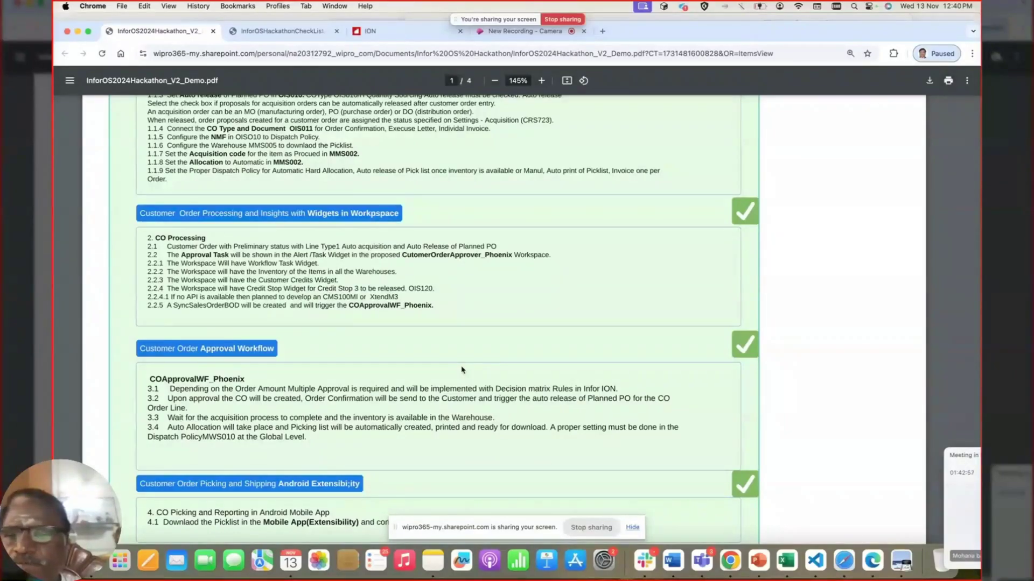
{"action": "scroll", "coordinate": [461, 370], "scroll_direction": "down", "scroll_amount": 2}
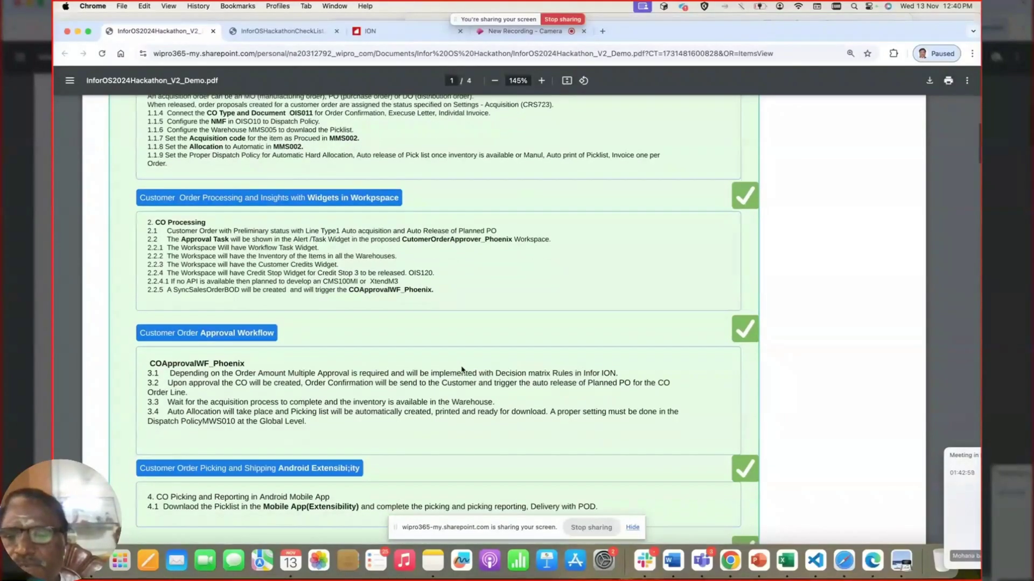
{"action": "scroll", "coordinate": [461, 370], "scroll_direction": "down", "scroll_amount": 3}
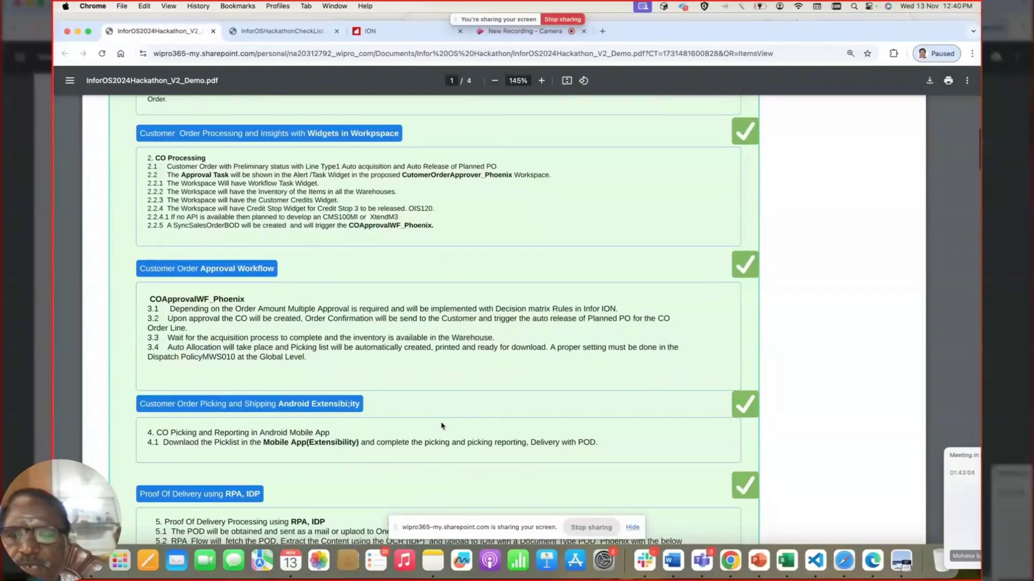
Scroll on through Proof Of Delivery and Invoicing to the Cycle Time Capturing section
{"action": "scroll", "coordinate": [441, 426], "scroll_direction": "down", "scroll_amount": 2}
{"action": "scroll", "coordinate": [441, 426], "scroll_direction": "down", "scroll_amount": 3}
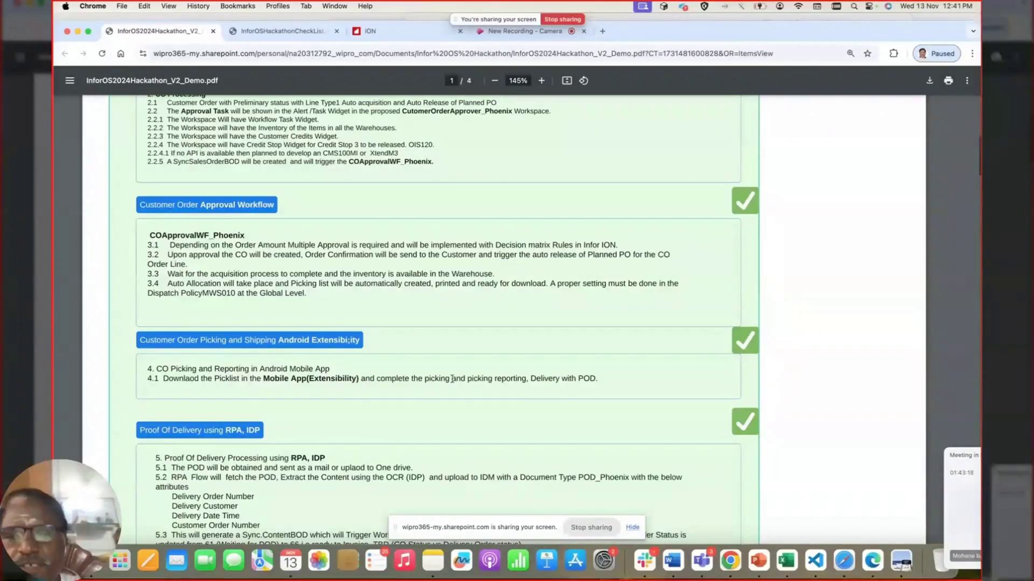
{"action": "scroll", "coordinate": [452, 378], "scroll_direction": "down", "scroll_amount": 2}
{"action": "scroll", "coordinate": [452, 378], "scroll_direction": "down", "scroll_amount": 1}
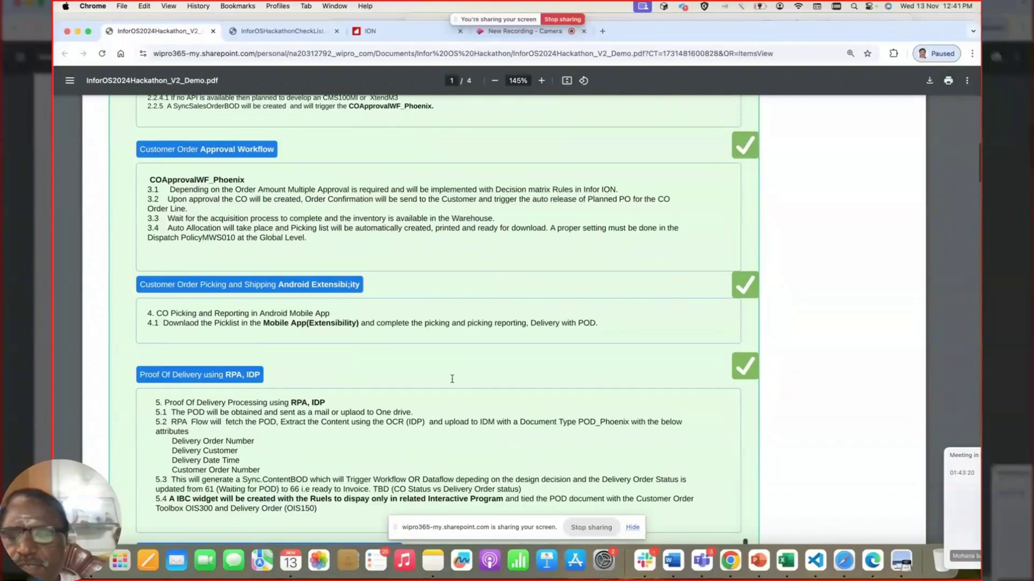
{"action": "scroll", "coordinate": [452, 379], "scroll_direction": "down", "scroll_amount": 2}
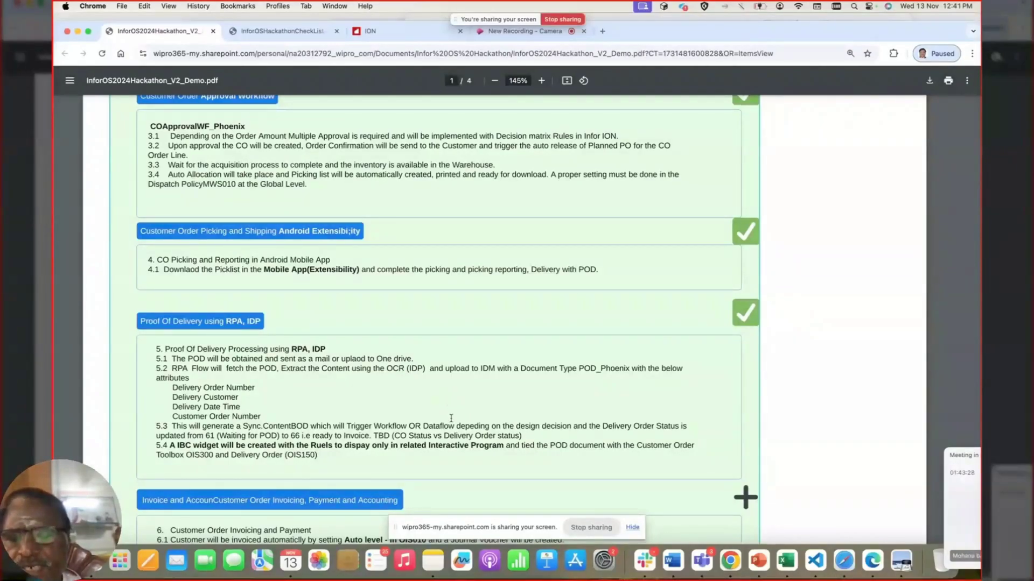
{"action": "scroll", "coordinate": [451, 418], "scroll_direction": "down", "scroll_amount": 1}
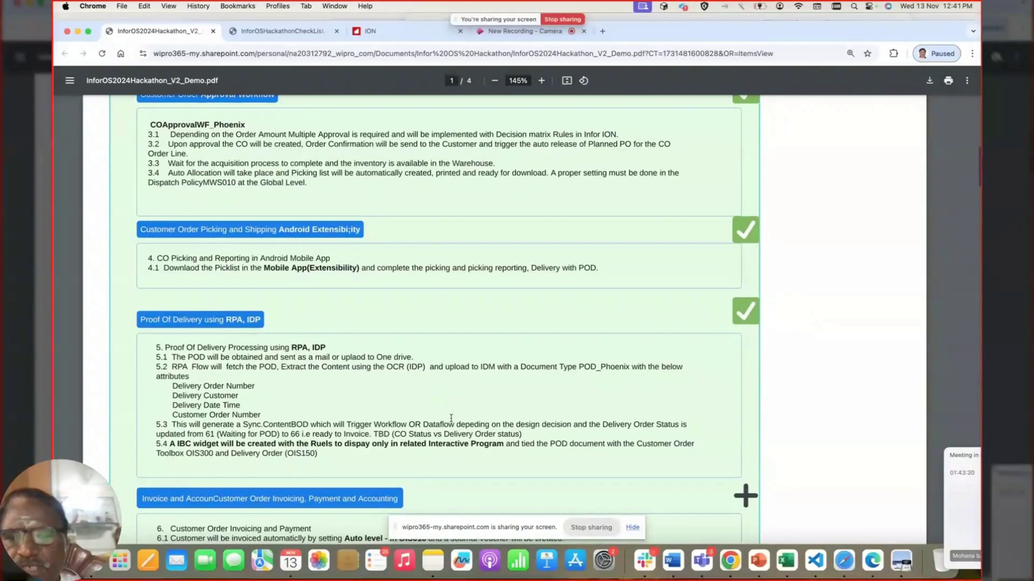
{"action": "scroll", "coordinate": [451, 419], "scroll_direction": "down", "scroll_amount": 5}
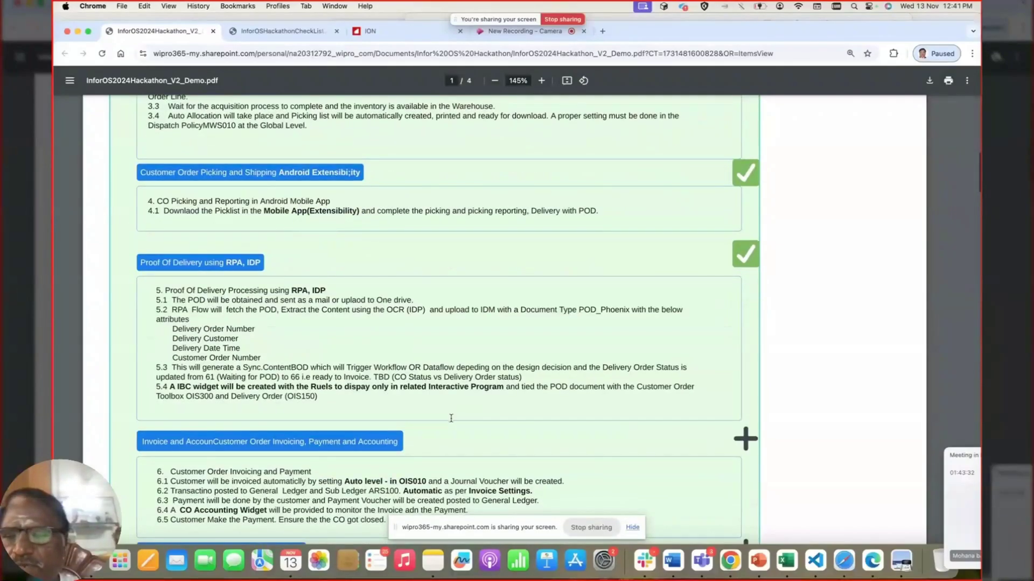
{"action": "scroll", "coordinate": [451, 418], "scroll_direction": "down", "scroll_amount": 4}
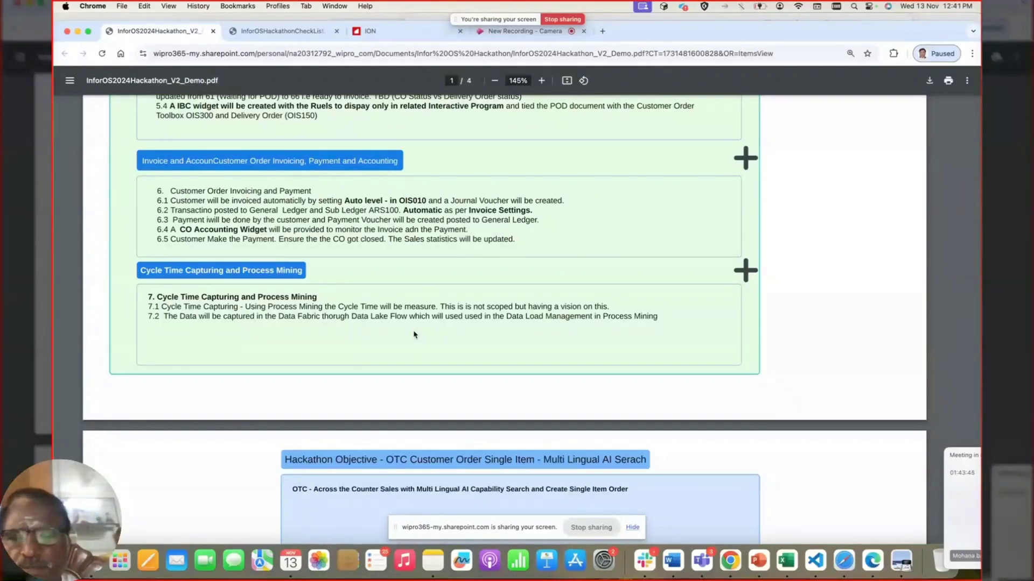
Scroll through page 2's AI search and Create Order sections to page 3's Infor OS Components heading
{"action": "scroll", "coordinate": [413, 335], "scroll_direction": "down", "scroll_amount": 3}
{"action": "scroll", "coordinate": [413, 335], "scroll_direction": "down", "scroll_amount": 3}
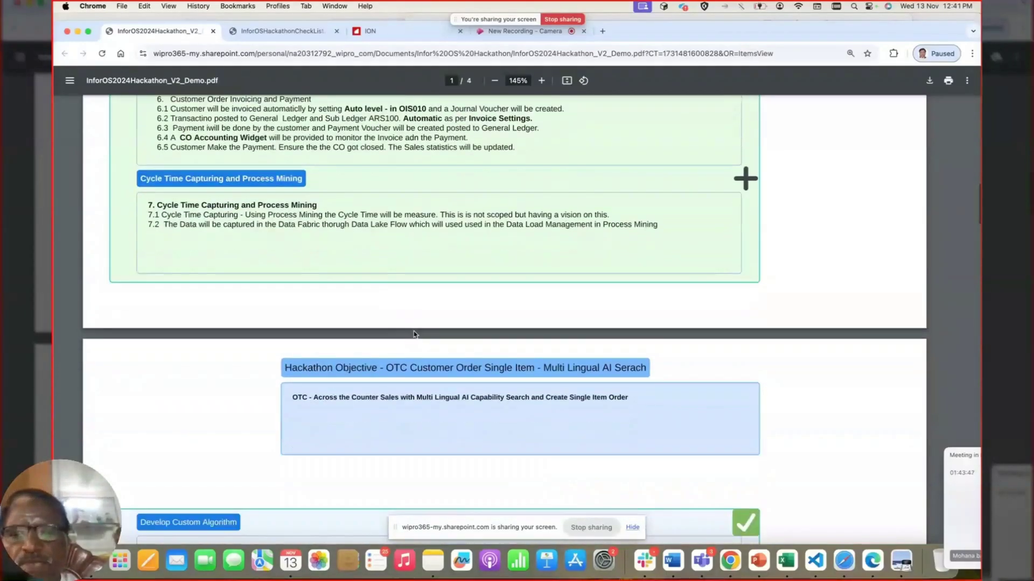
{"action": "scroll", "coordinate": [413, 335], "scroll_direction": "down", "scroll_amount": 1}
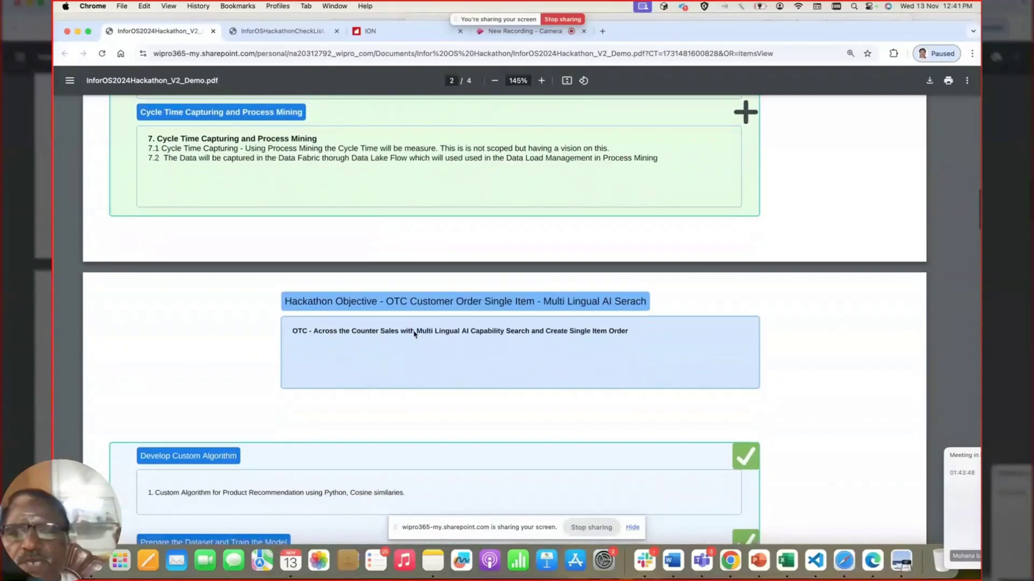
{"action": "scroll", "coordinate": [413, 335], "scroll_direction": "down", "scroll_amount": 6}
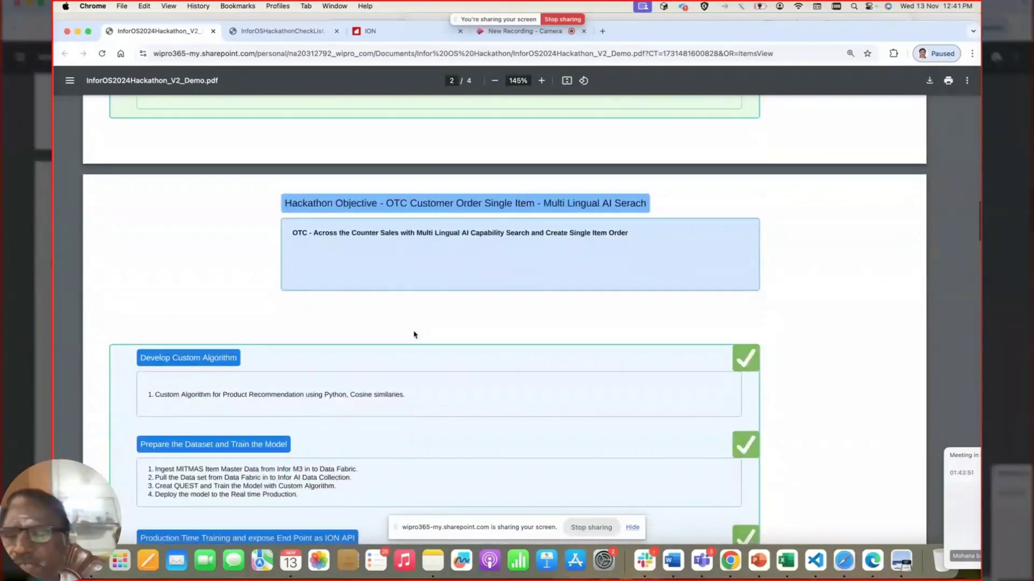
{"action": "scroll", "coordinate": [414, 335], "scroll_direction": "down", "scroll_amount": 2}
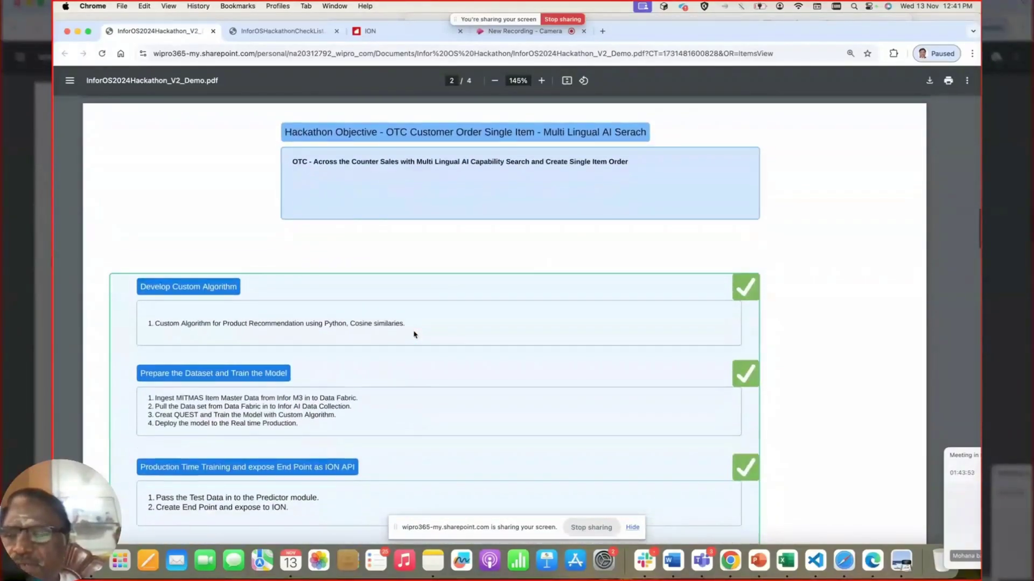
{"action": "scroll", "coordinate": [414, 335], "scroll_direction": "down", "scroll_amount": 3}
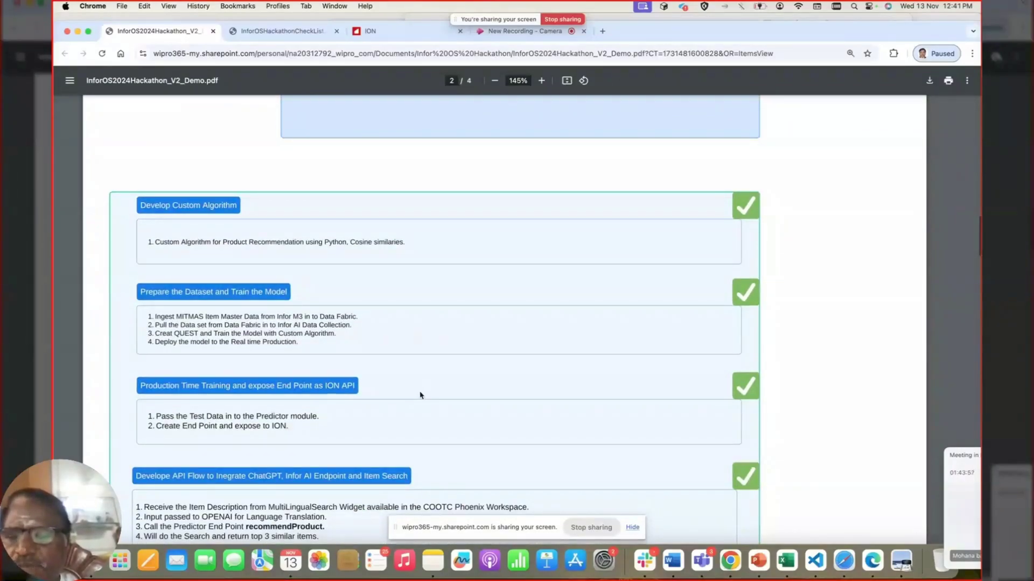
{"action": "scroll", "coordinate": [420, 396], "scroll_direction": "down", "scroll_amount": 2}
{"action": "scroll", "coordinate": [420, 396], "scroll_direction": "down", "scroll_amount": 3}
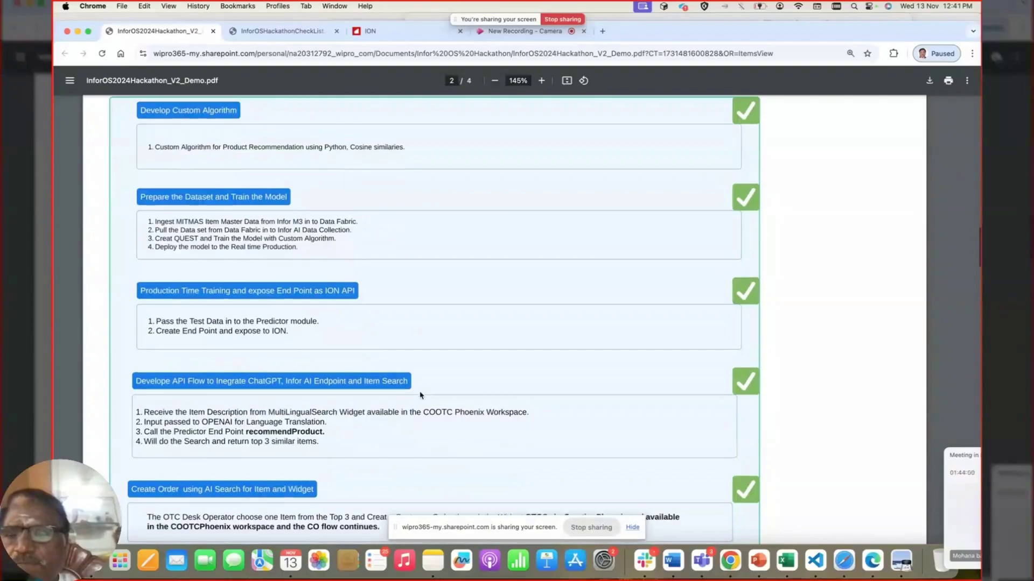
{"action": "scroll", "coordinate": [420, 395], "scroll_direction": "down", "scroll_amount": 1}
{"action": "scroll", "coordinate": [421, 394], "scroll_direction": "down", "scroll_amount": 2}
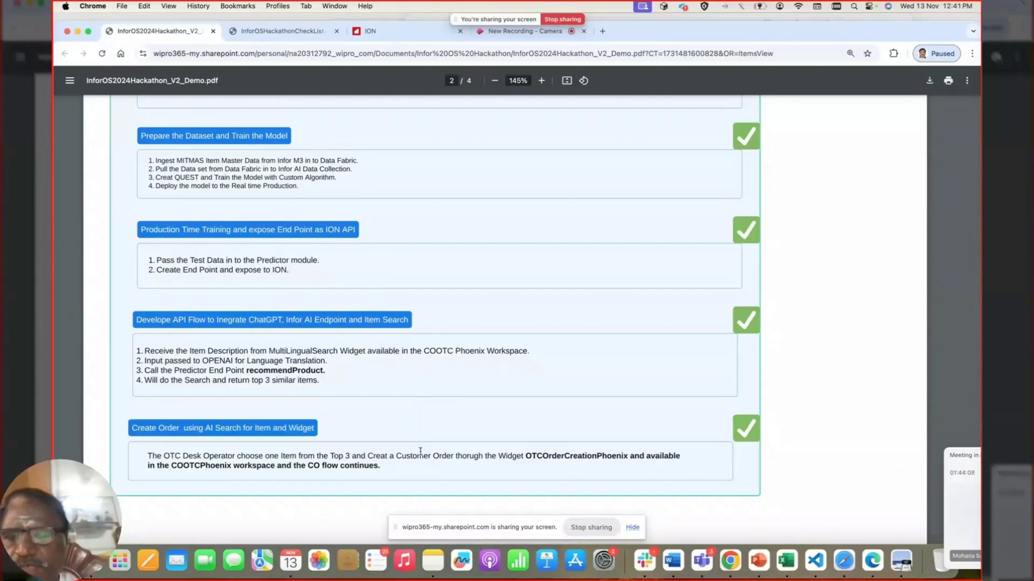
{"action": "scroll", "coordinate": [421, 451], "scroll_direction": "down", "scroll_amount": 1}
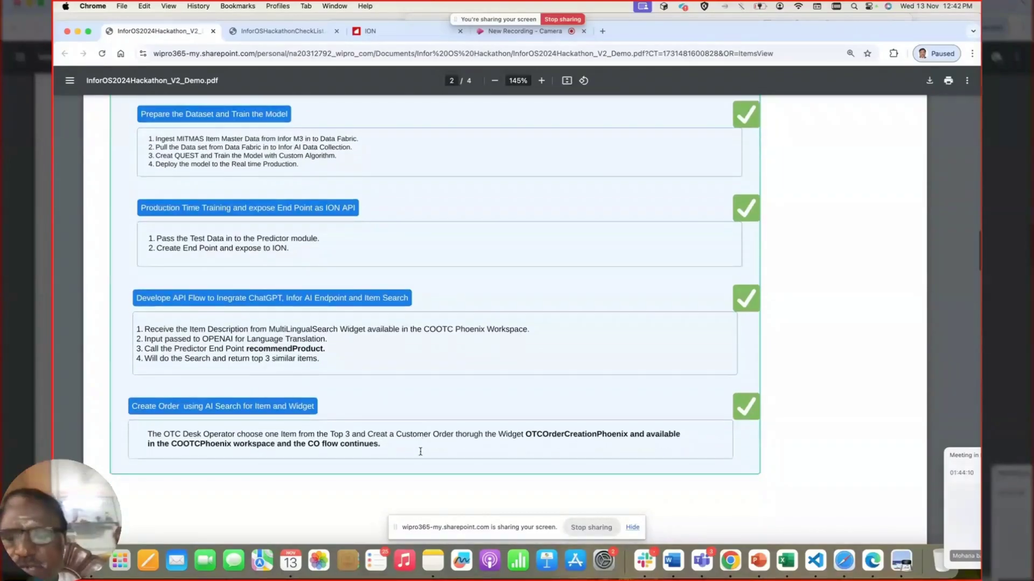
{"action": "scroll", "coordinate": [421, 451], "scroll_direction": "down", "scroll_amount": 1}
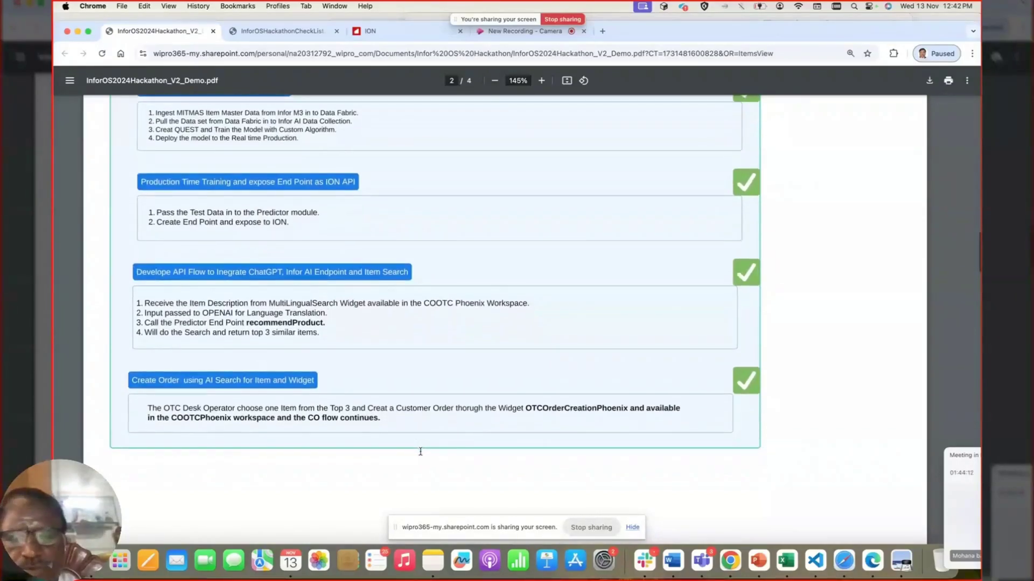
{"action": "scroll", "coordinate": [421, 452], "scroll_direction": "down", "scroll_amount": 5}
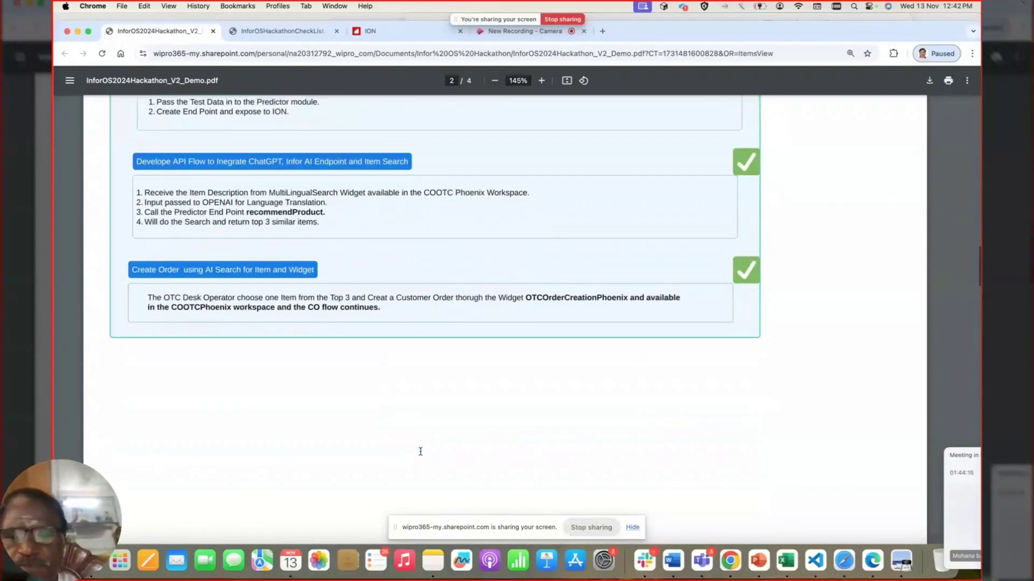
{"action": "scroll", "coordinate": [420, 451], "scroll_direction": "down", "scroll_amount": 10}
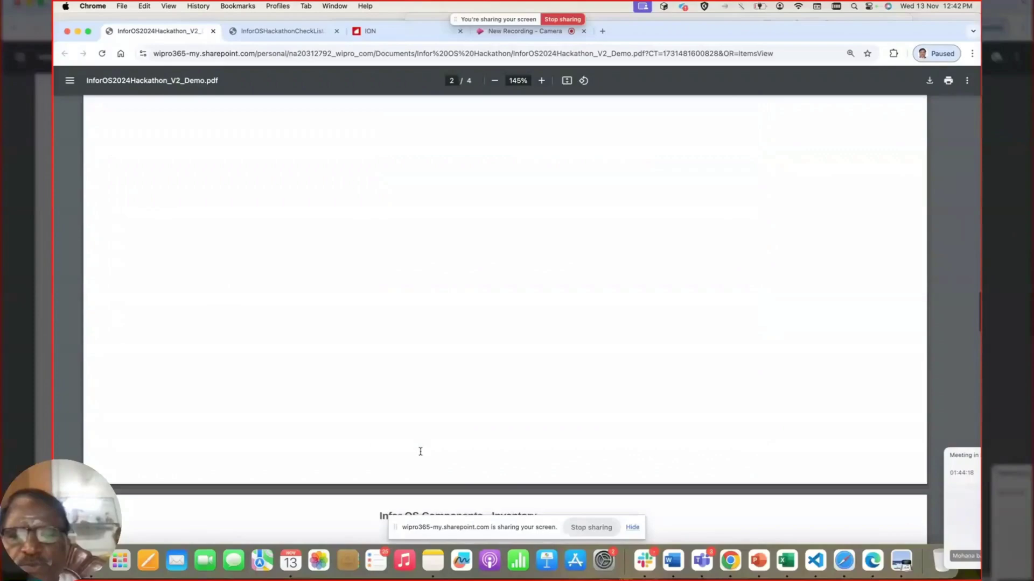
Scroll through page 3's AI, IDM, RPA and Android picking sections toward the page 4 sequence diagram
{"action": "scroll", "coordinate": [421, 452], "scroll_direction": "down", "scroll_amount": 12}
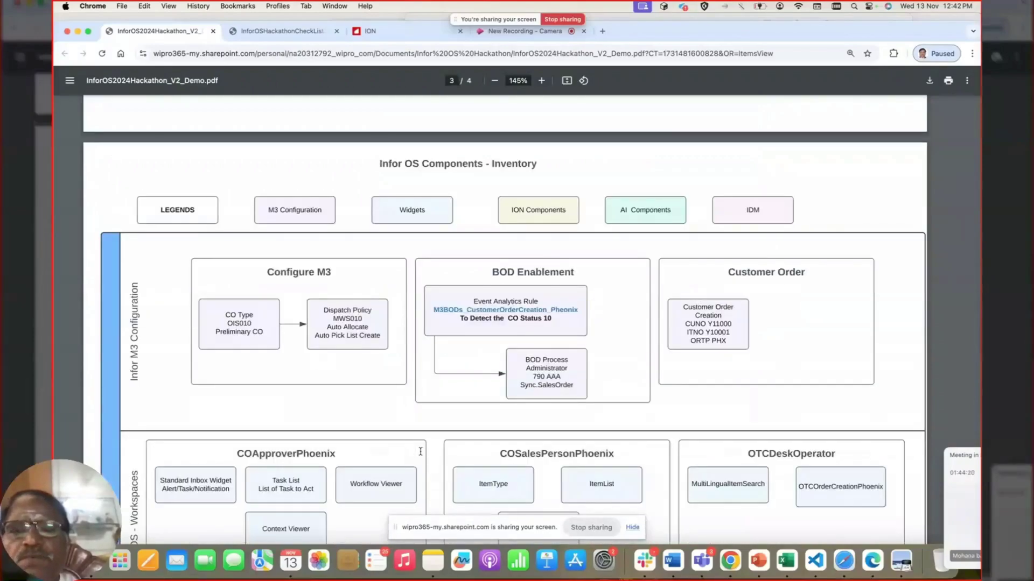
{"action": "scroll", "coordinate": [420, 451], "scroll_direction": "down", "scroll_amount": 3}
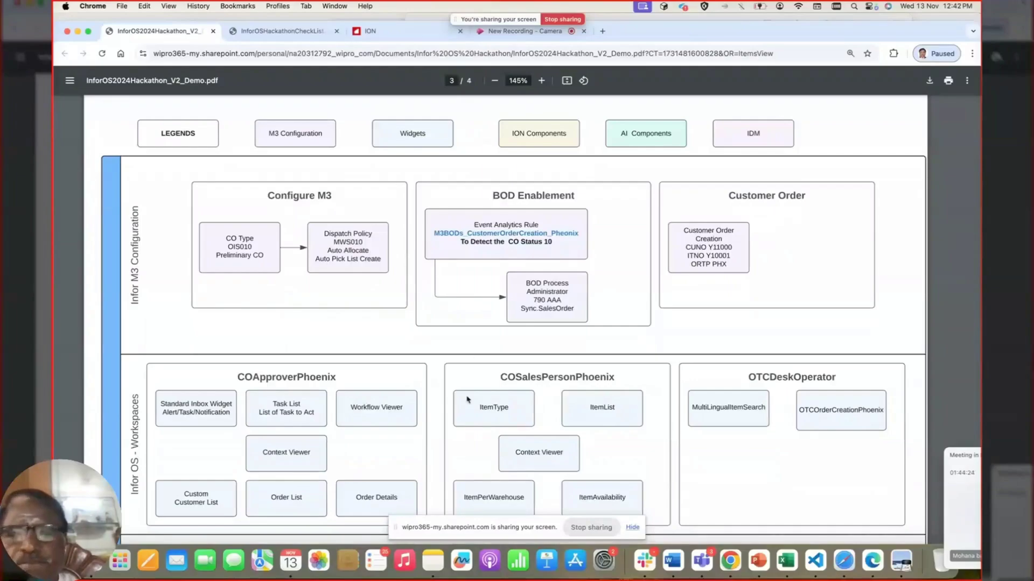
{"action": "scroll", "coordinate": [467, 400], "scroll_direction": "down", "scroll_amount": 1}
{"action": "scroll", "coordinate": [467, 400], "scroll_direction": "down", "scroll_amount": 12}
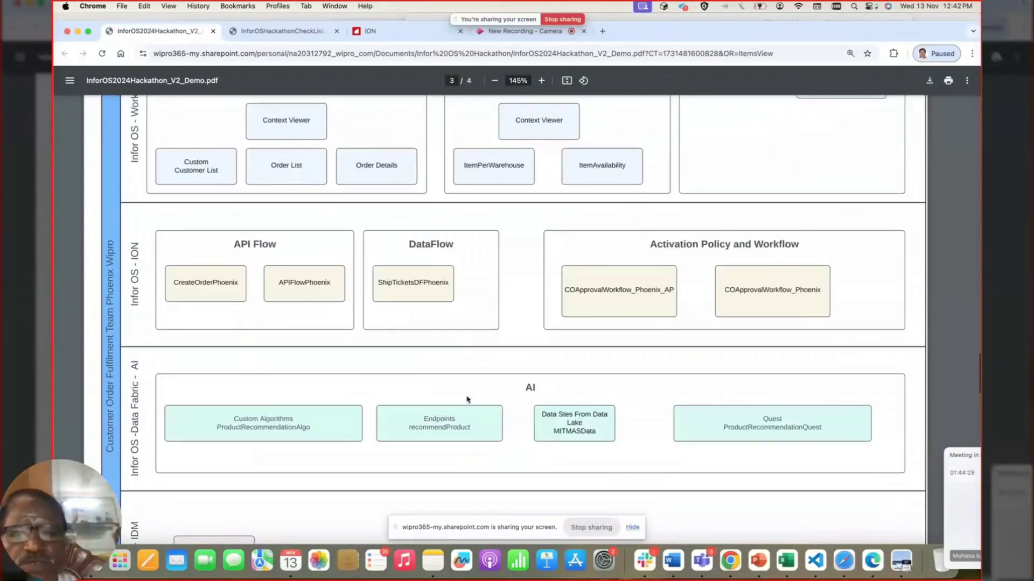
{"action": "scroll", "coordinate": [468, 400], "scroll_direction": "down", "scroll_amount": 2}
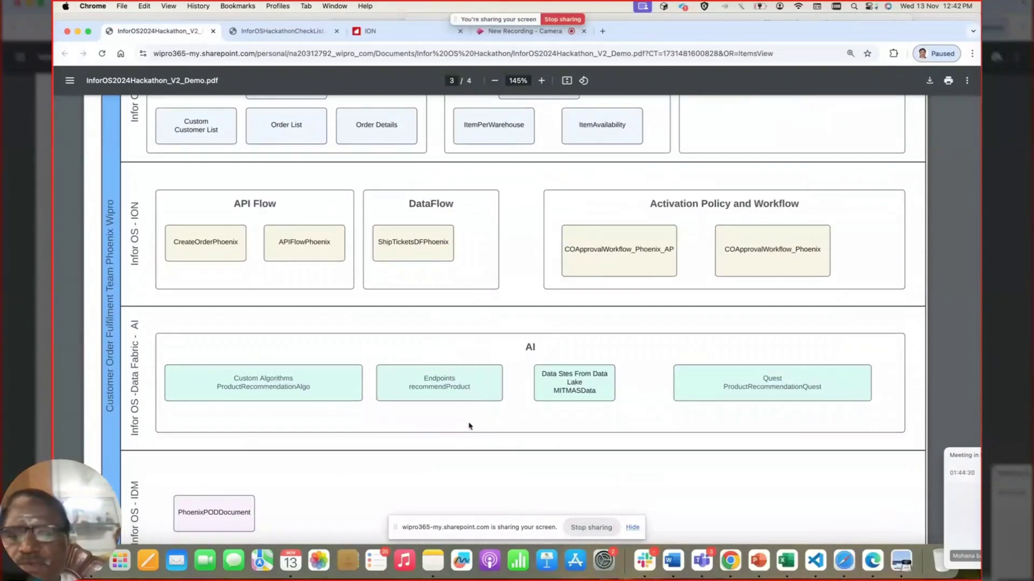
{"action": "scroll", "coordinate": [469, 426], "scroll_direction": "down", "scroll_amount": 13}
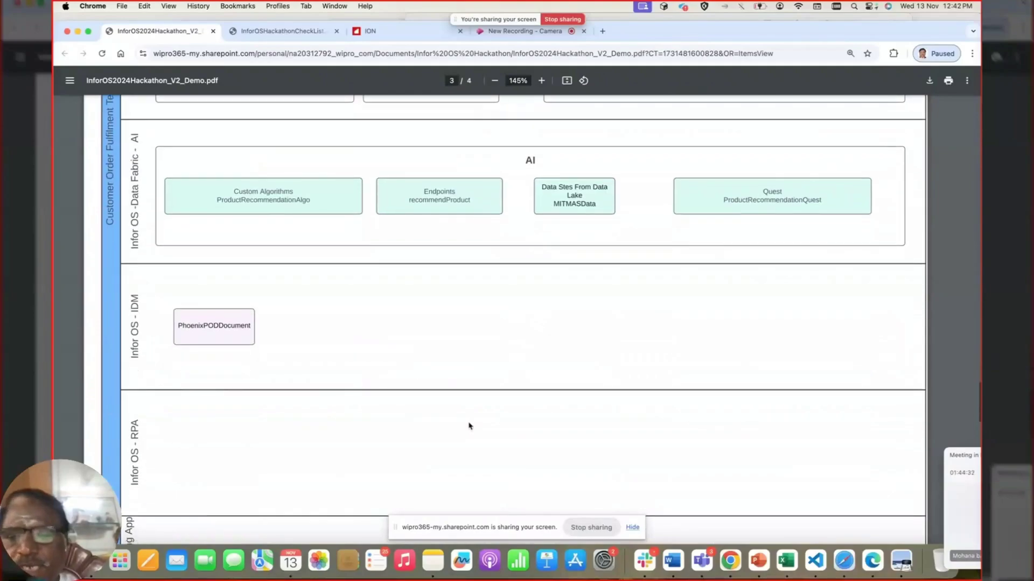
{"action": "scroll", "coordinate": [469, 426], "scroll_direction": "down", "scroll_amount": 11}
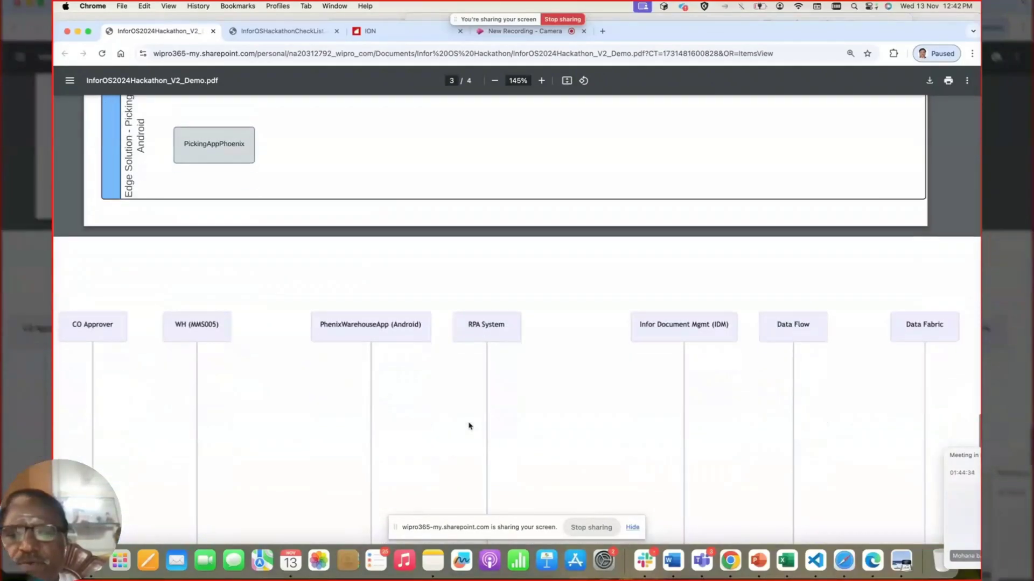
{"action": "scroll", "coordinate": [469, 429], "scroll_direction": "down", "scroll_amount": 5}
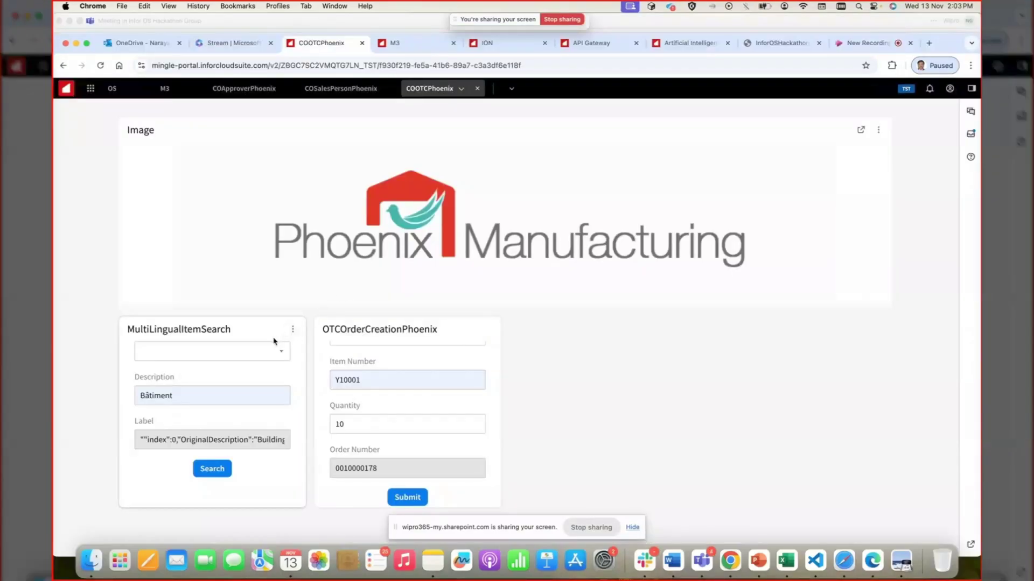
Review the French 'Bâtiment' AI search results, then submit the order for 10 of item Y10001
{"action": "left_click", "coordinate": [193, 395]}
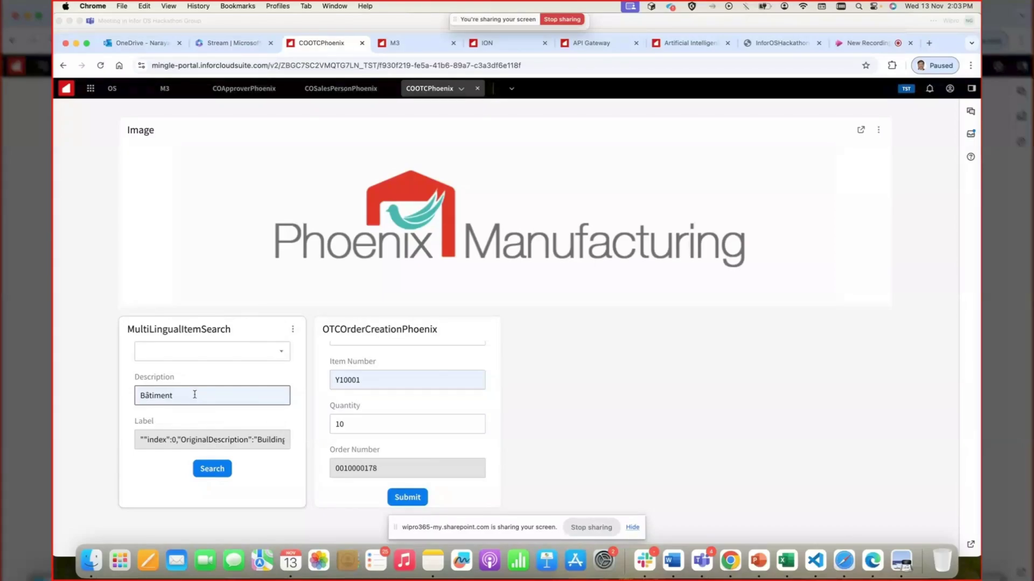
{"action": "left_click", "coordinate": [781, 44]}
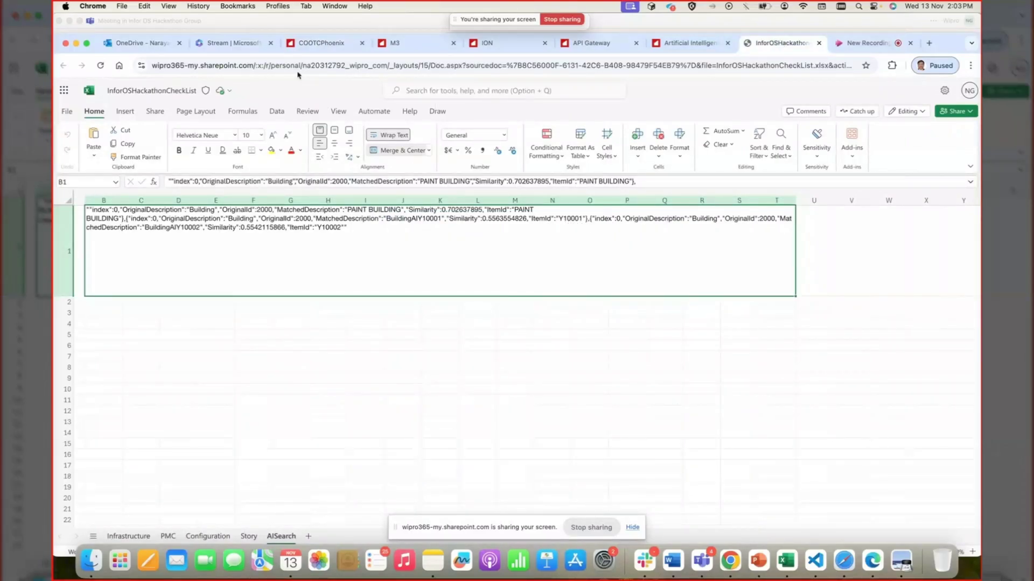
{"action": "left_click", "coordinate": [307, 44]}
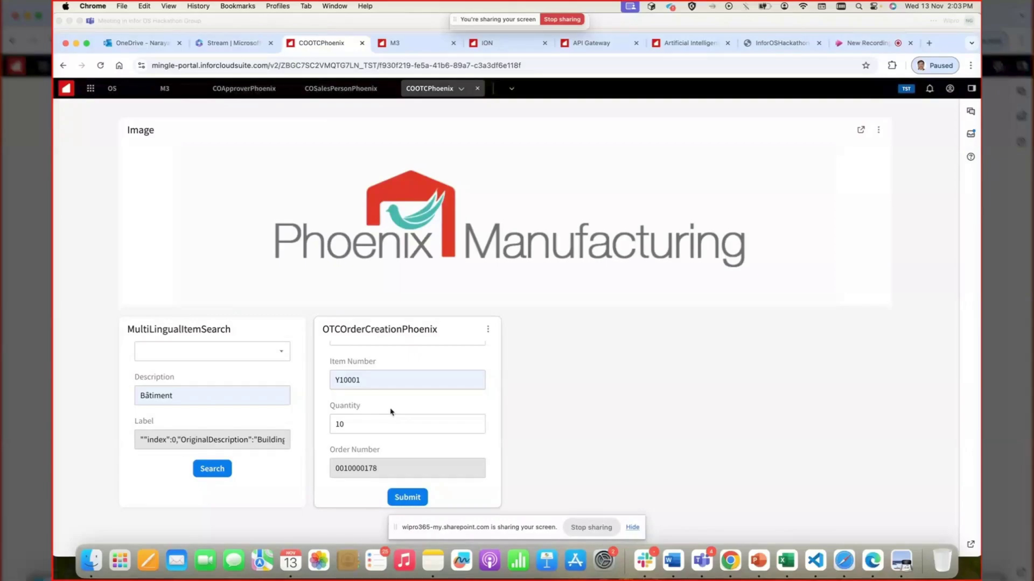
{"action": "left_click", "coordinate": [411, 499]}
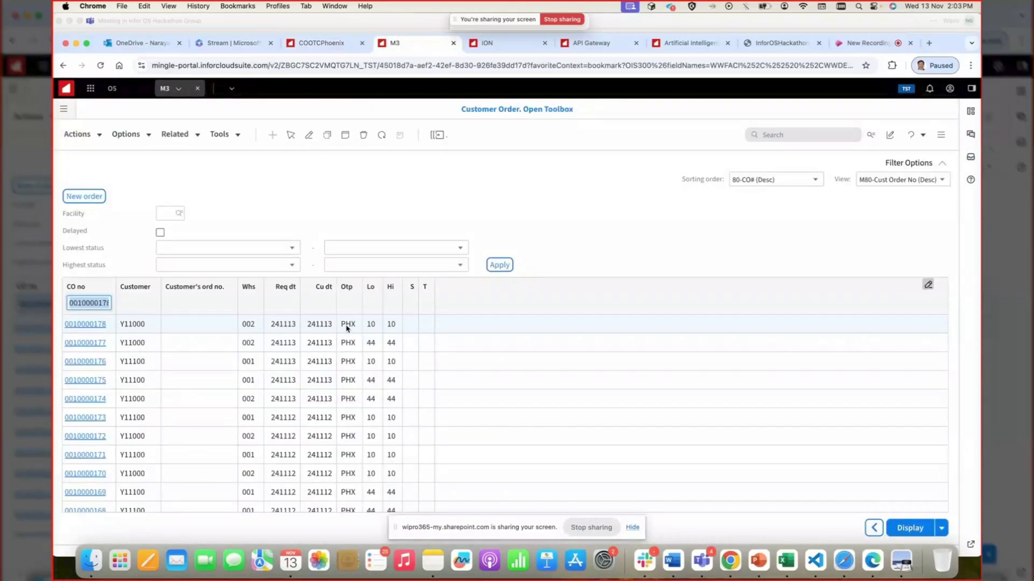
{"action": "key", "text": "ctrl+shift+Tab"}
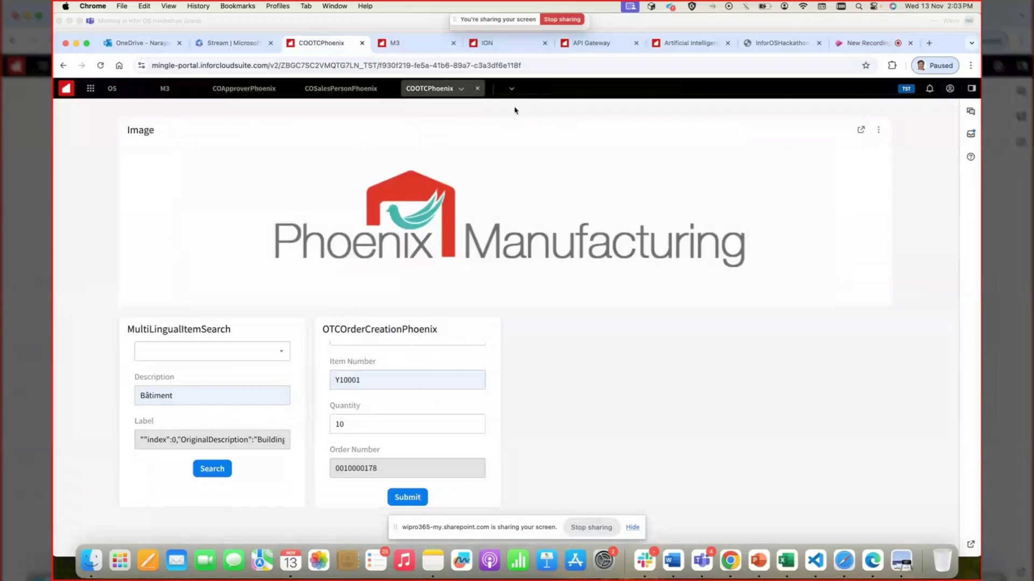
{"action": "left_click", "coordinate": [263, 90]}
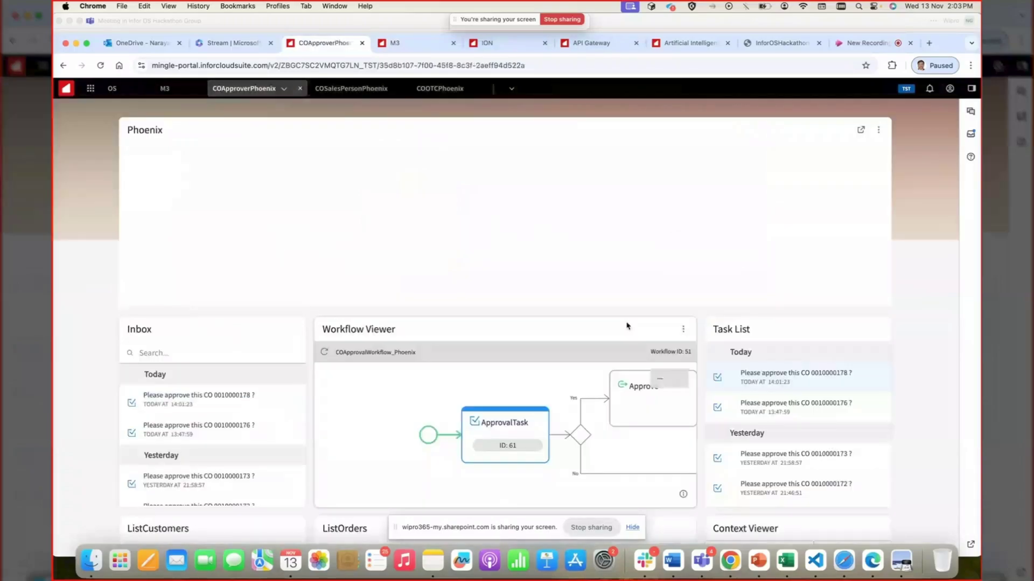
{"action": "left_click", "coordinate": [812, 376]}
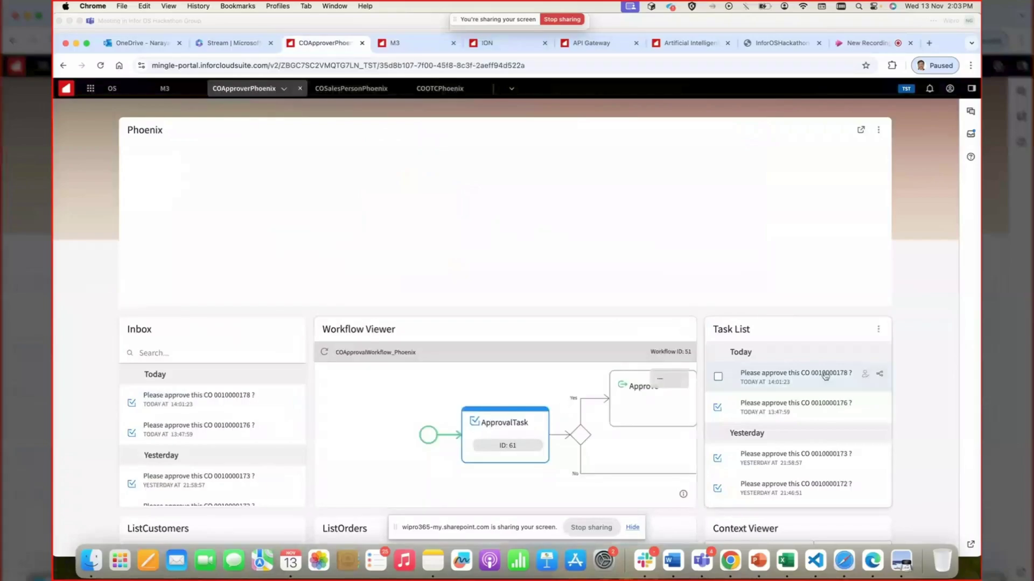
{"action": "left_click", "coordinate": [826, 375]}
{"action": "left_click", "coordinate": [335, 242]}
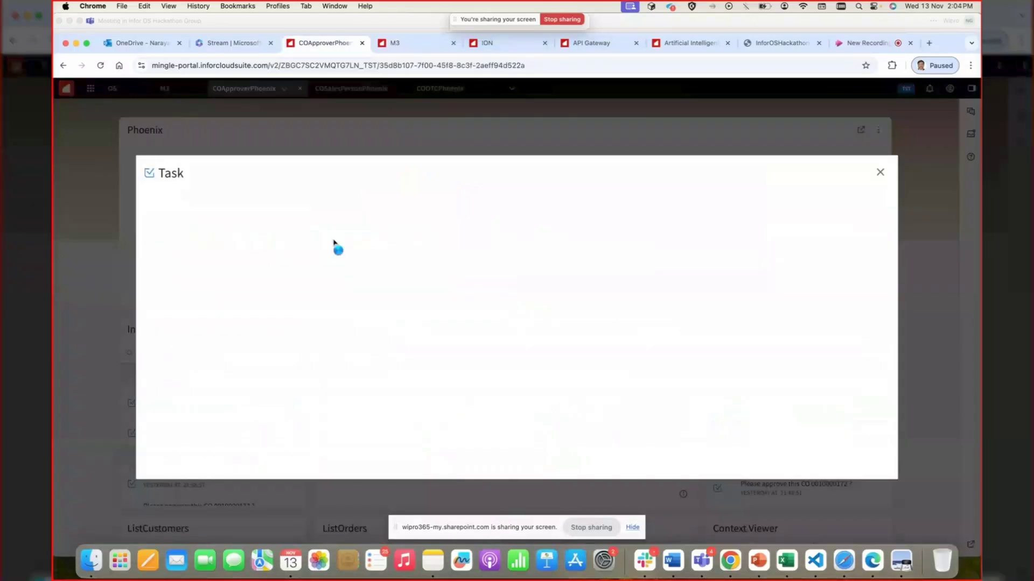
{"action": "left_click", "coordinate": [880, 174]}
{"action": "left_click", "coordinate": [396, 43]}
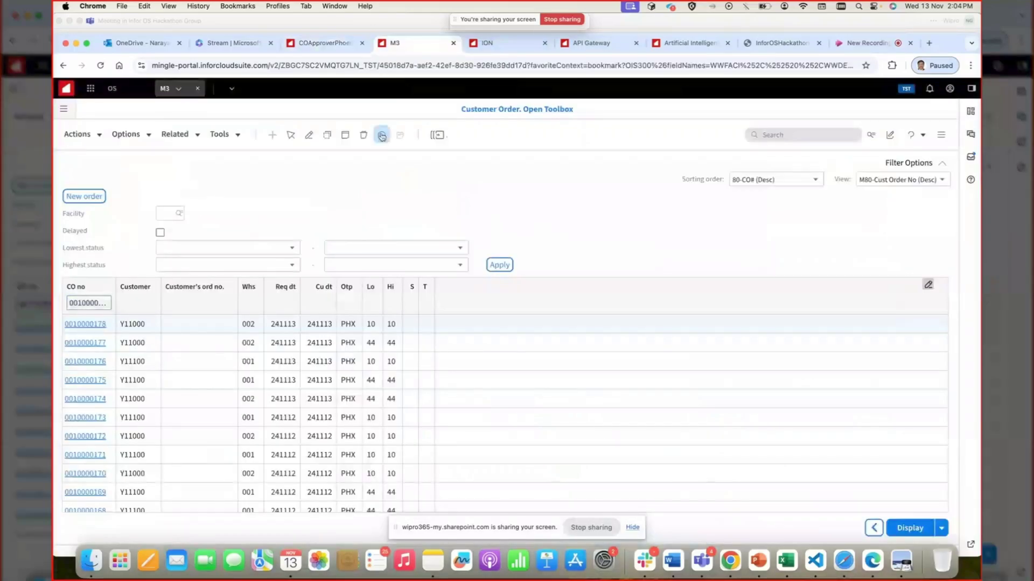
{"action": "left_click", "coordinate": [381, 136]}
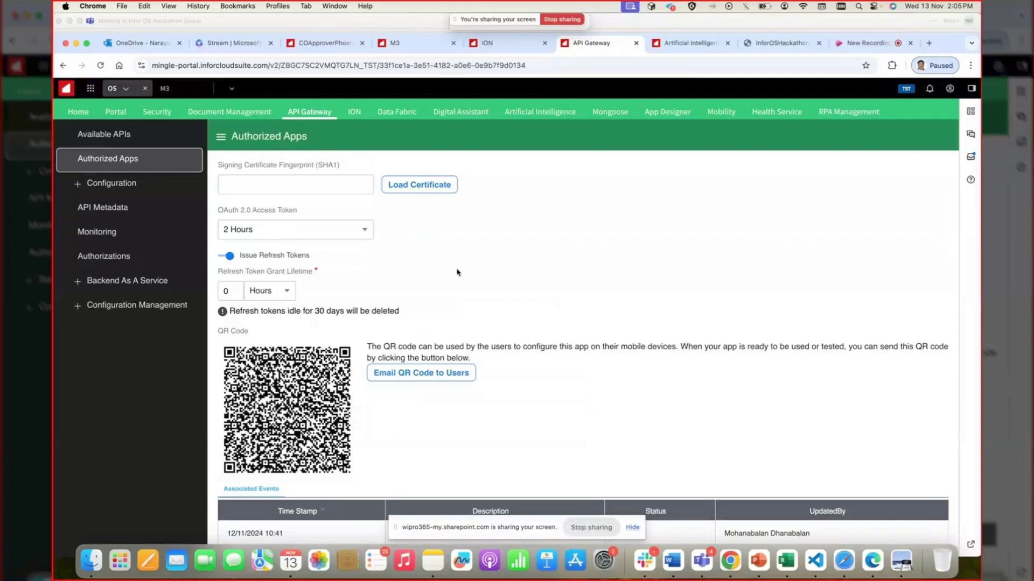
Review the COApprovalWorkflow_Phoenix workflow and the ProductRecommendationQuest machine learning pipeline
{"action": "left_click", "coordinate": [500, 44]}
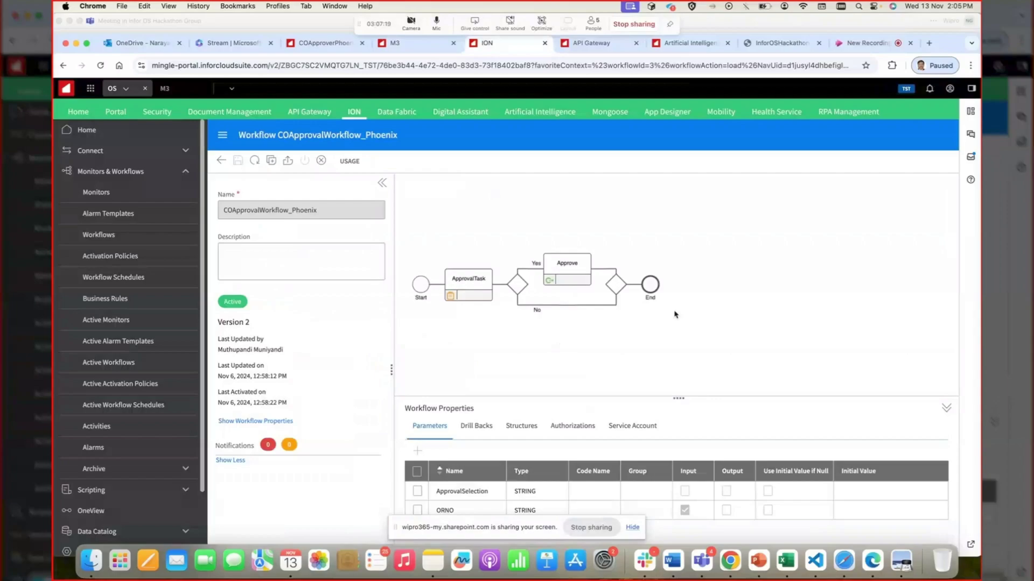
{"action": "left_click", "coordinate": [689, 43]}
{"action": "left_click", "coordinate": [156, 202]}
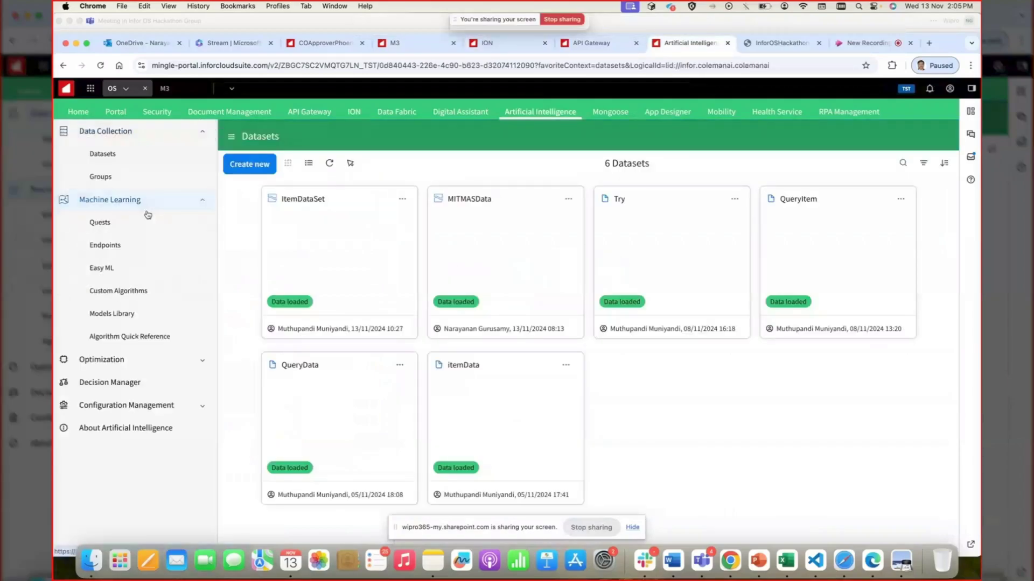
{"action": "left_click", "coordinate": [100, 223]}
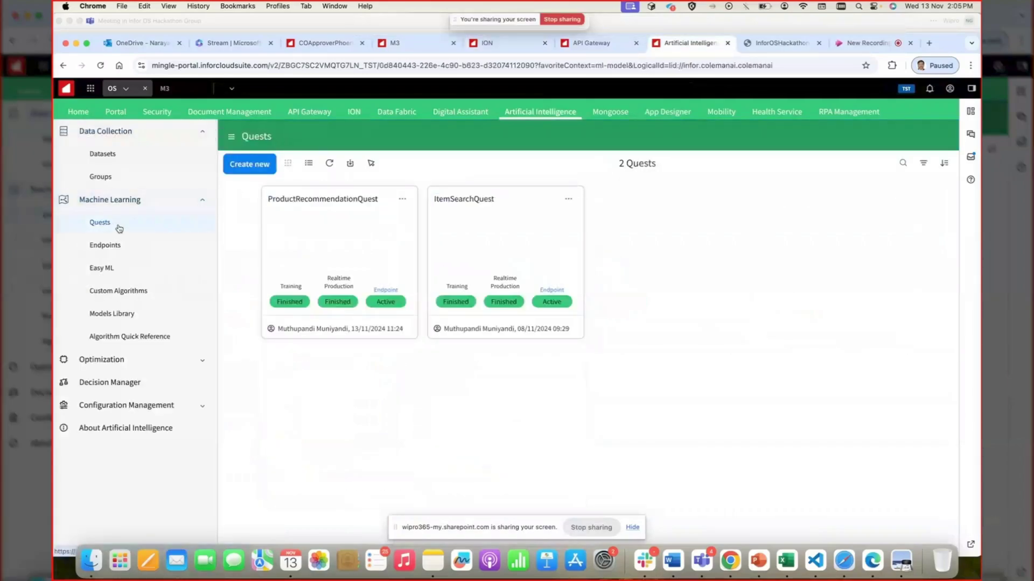
{"action": "left_click", "coordinate": [323, 201]}
{"action": "mouse_move", "coordinate": [300, 281]}
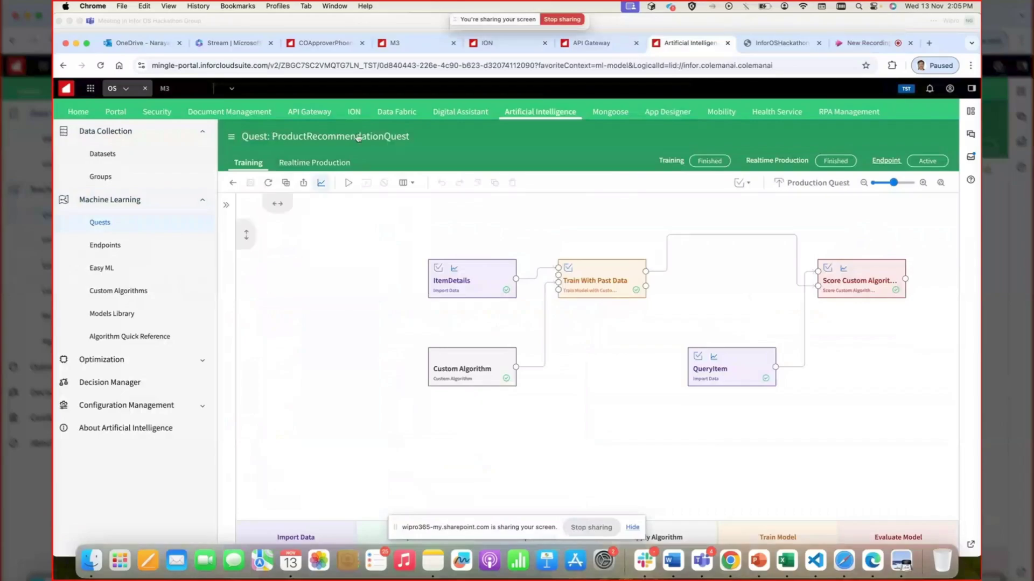
Inspect the CreateOrderPhoenix and ApiFlowPheonix ION API flows
{"action": "key", "text": "ctrl+shift+Tab"}
{"action": "left_click", "coordinate": [506, 210]}
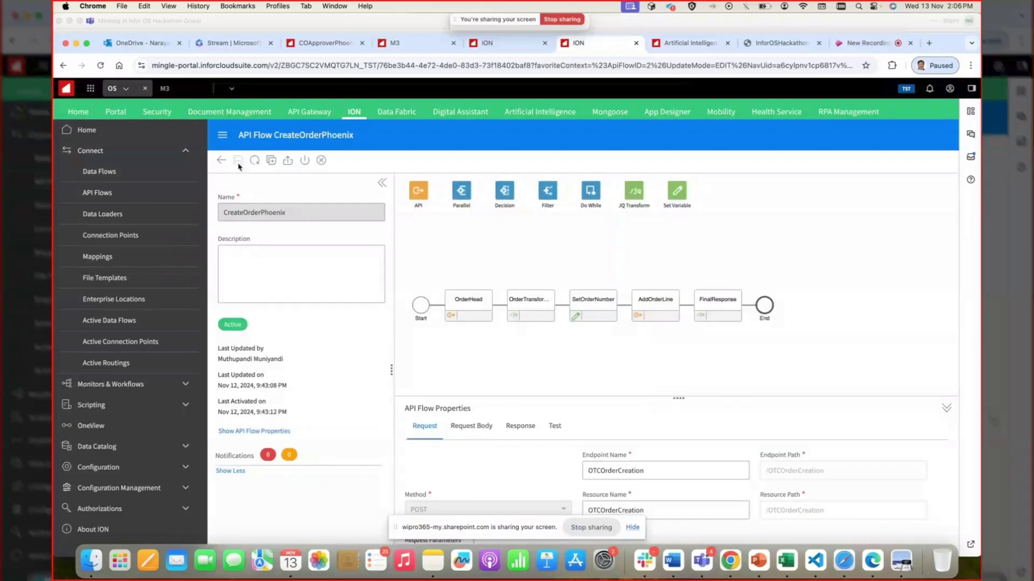
{"action": "left_click", "coordinate": [222, 160]}
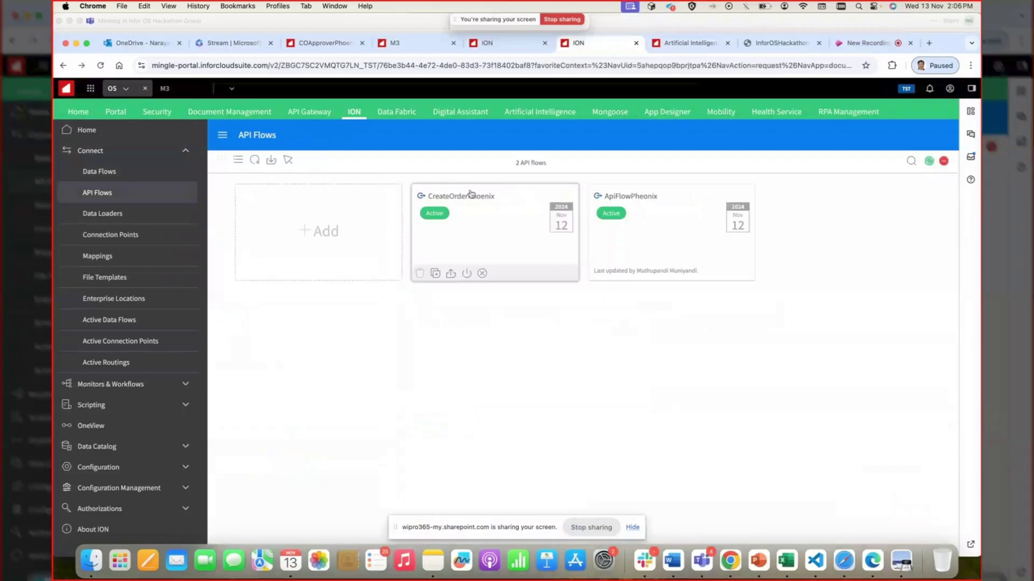
{"action": "left_click", "coordinate": [631, 202]}
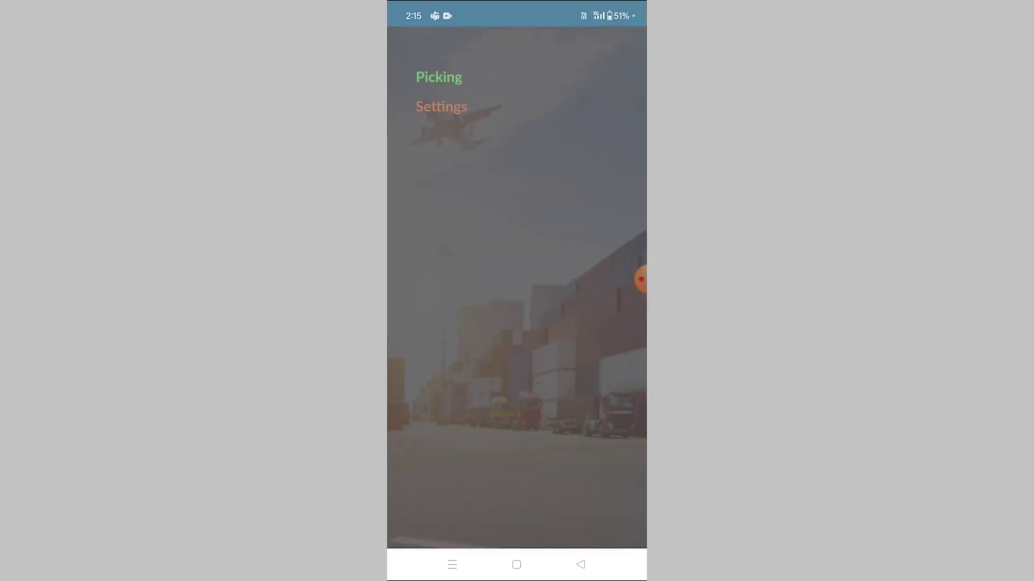
Scan the delivery barcode in Picking and confirm 10 of Y10001 from location YRA0105
{"action": "left_click", "coordinate": [439, 77]}
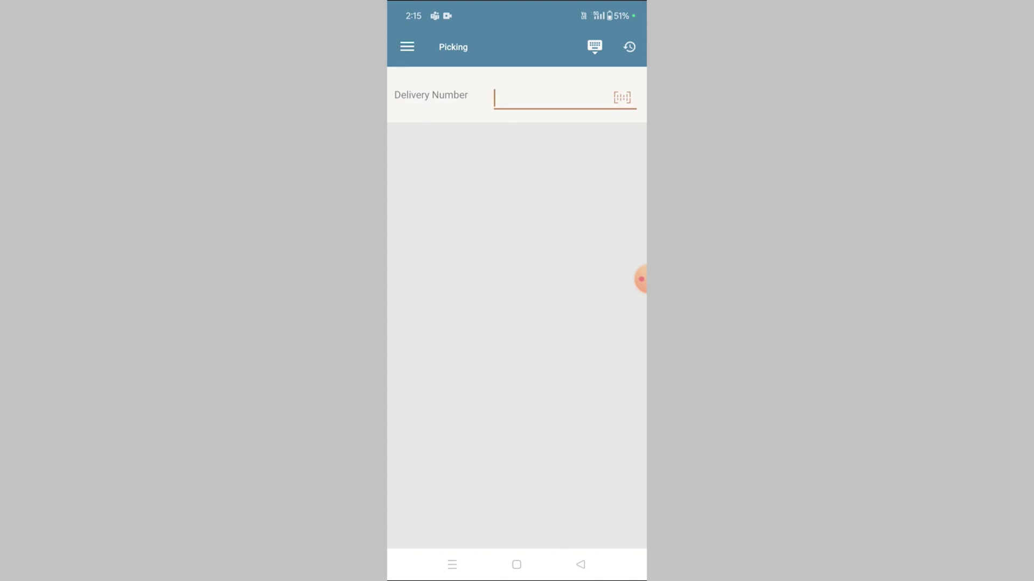
{"action": "left_click", "coordinate": [622, 97]}
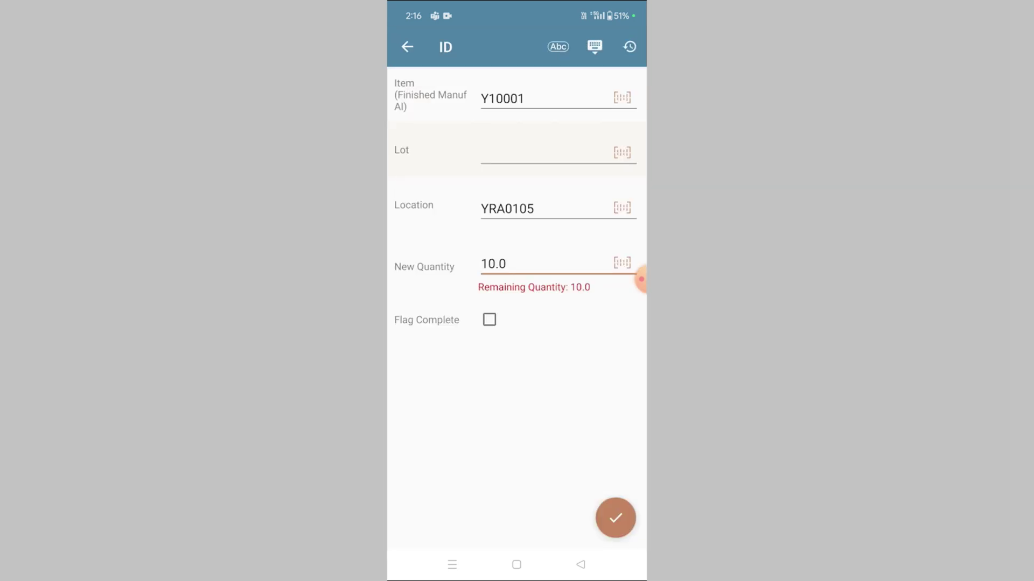
{"action": "left_click", "coordinate": [616, 518]}
{"action": "left_click", "coordinate": [629, 46]}
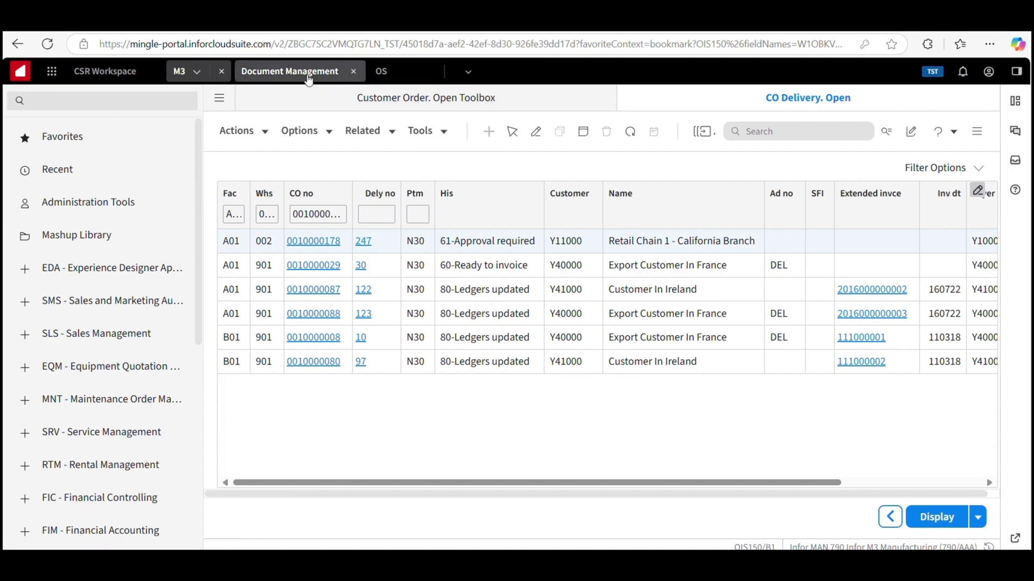
Switch to Document Management and review the UploadDocToIDM run summary: 1 succeeded, 0 failed
{"action": "left_click", "coordinate": [309, 79]}
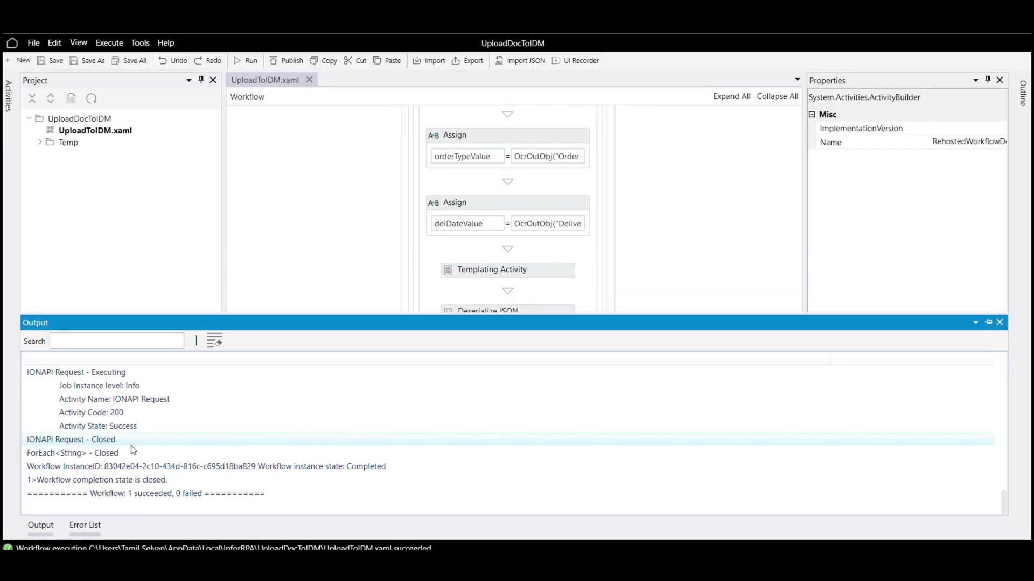
{"action": "left_click", "coordinate": [140, 494]}
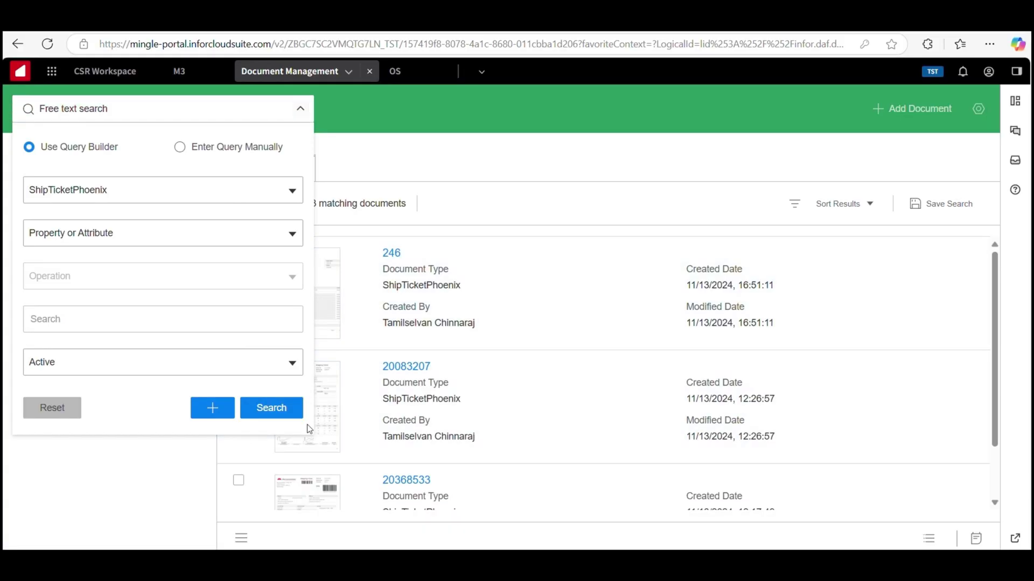
Rerun the ShipTicketPhoenix search, open ship ticket 247 and highlight its attribute values, 247 through PHX
{"action": "left_click", "coordinate": [259, 408]}
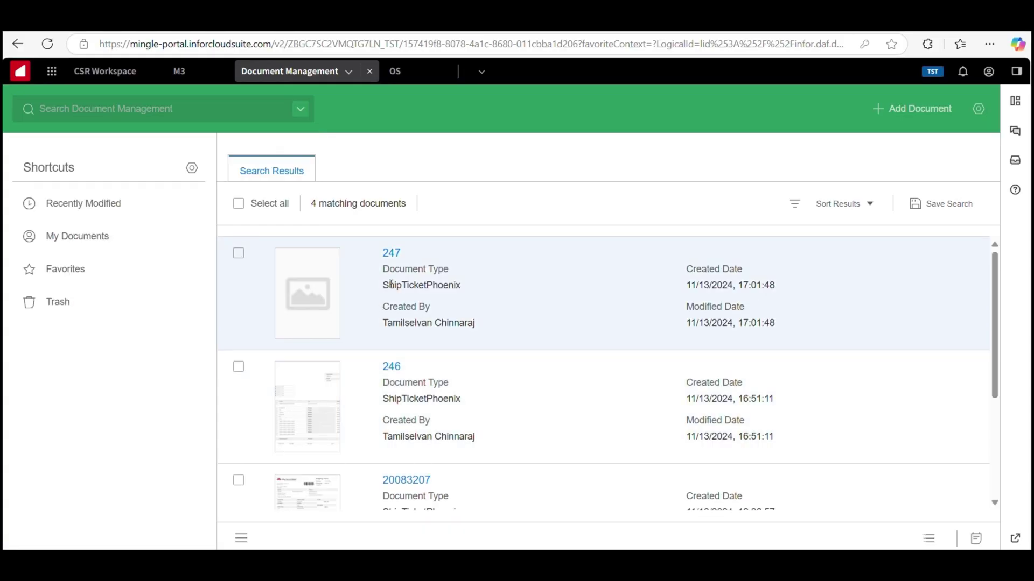
{"action": "left_click", "coordinate": [390, 254]}
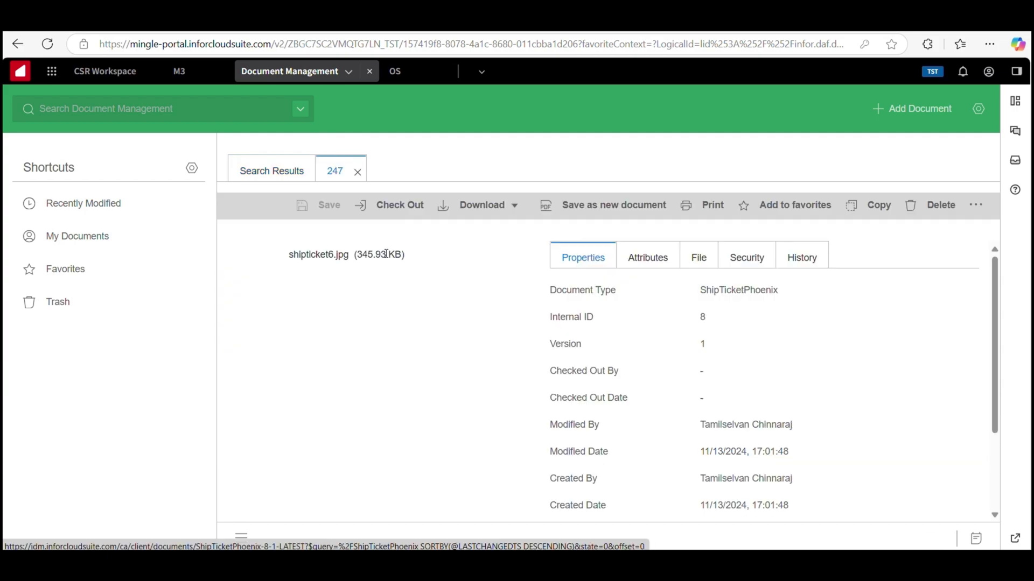
{"action": "left_click", "coordinate": [648, 262]}
{"action": "left_click_drag", "start_coordinate": [682, 296], "coordinate": [702, 401]}
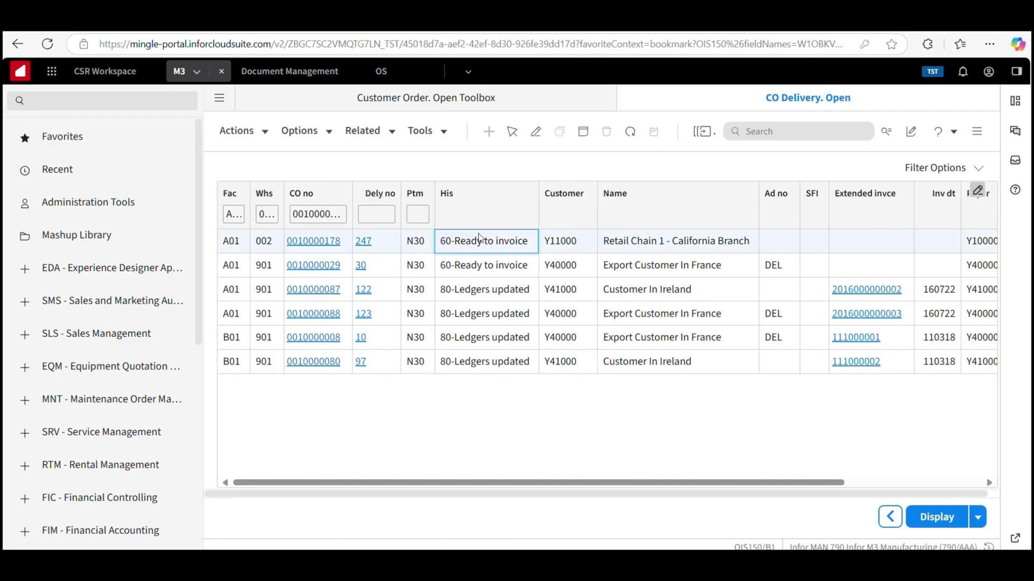
In Infor OS ION, go from OneView to the Activation Policies list
{"action": "left_click", "coordinate": [380, 71]}
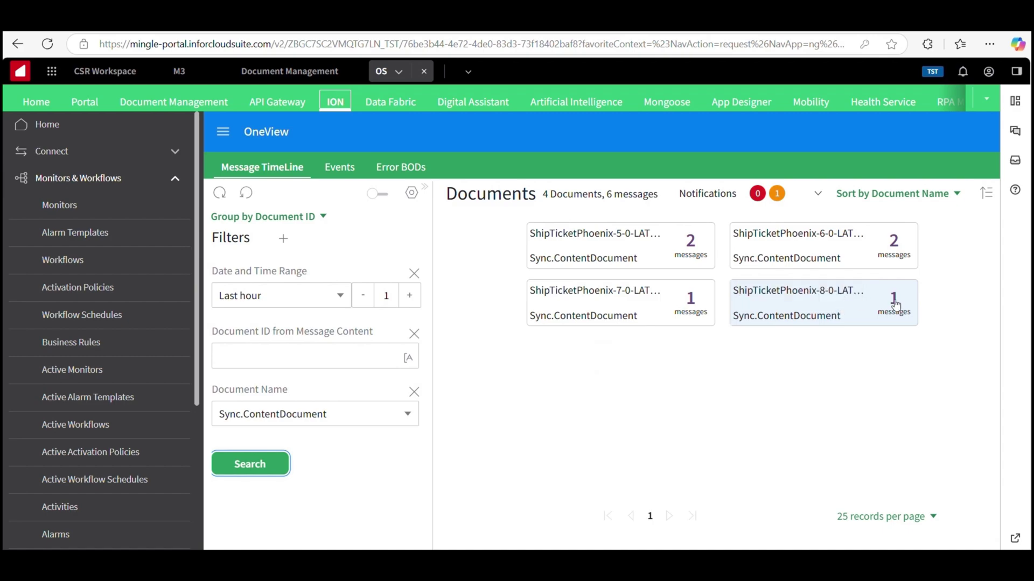
{"action": "left_click", "coordinate": [89, 286]}
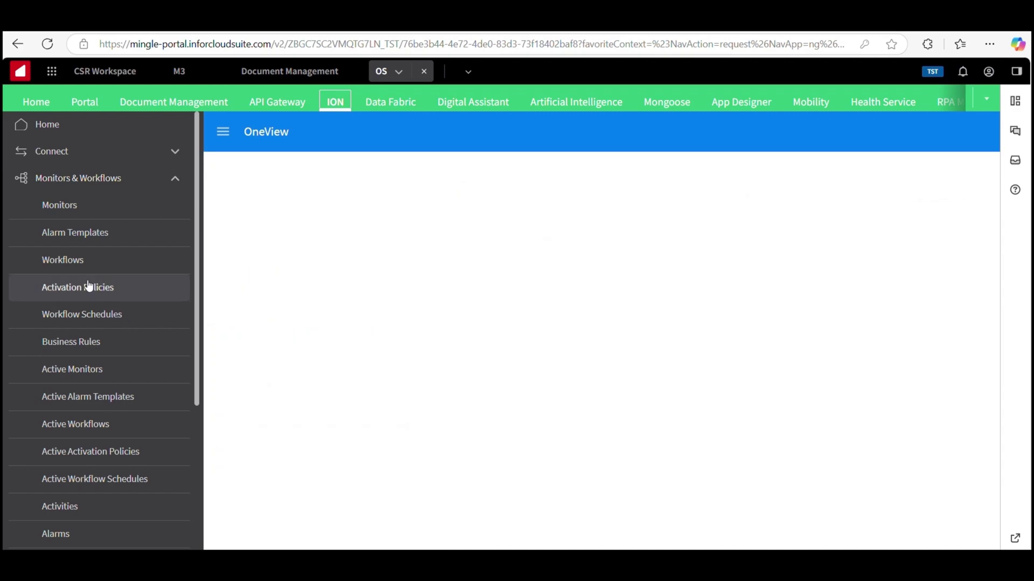